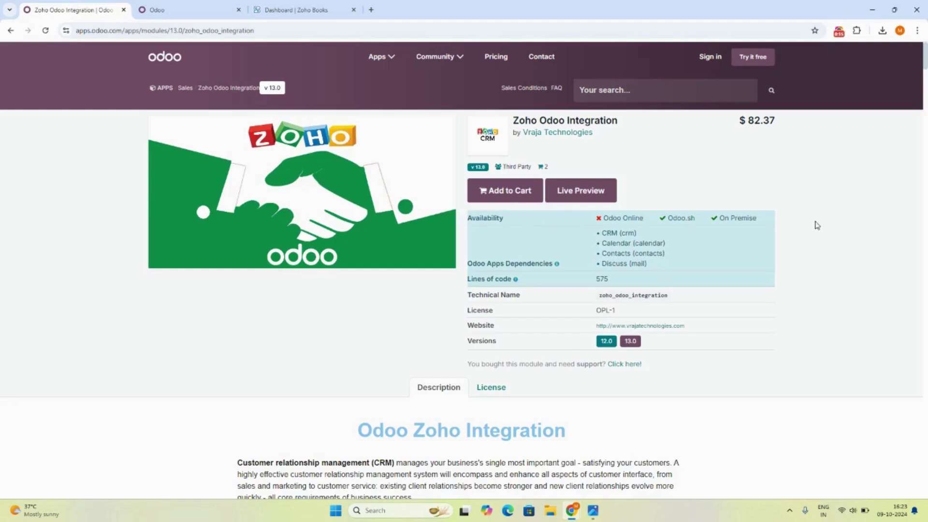
# Step: Switch to Odoo, check the Zoho Books dashboard briefly, and open the Zoho Connector app in Odoo
pyautogui.click(159, 9)
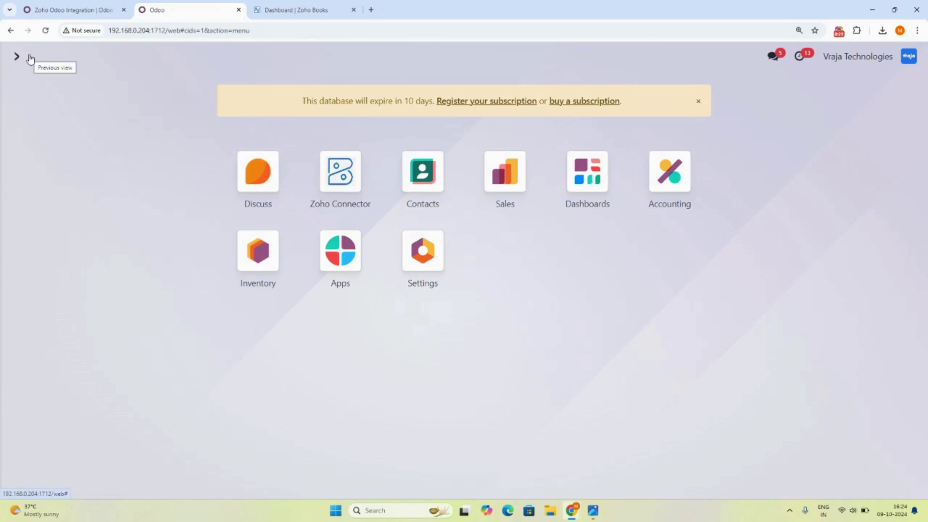
pyautogui.click(309, 7)
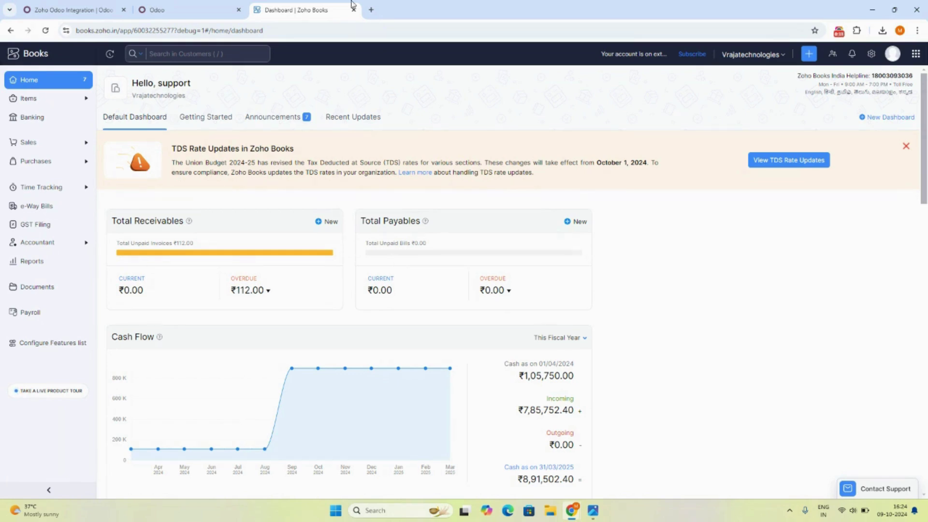
pyautogui.click(207, 7)
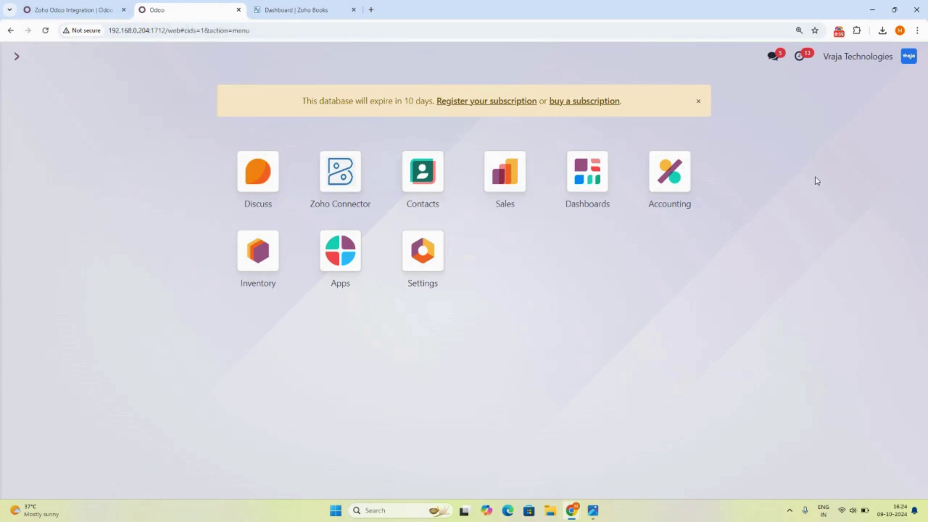
pyautogui.click(333, 183)
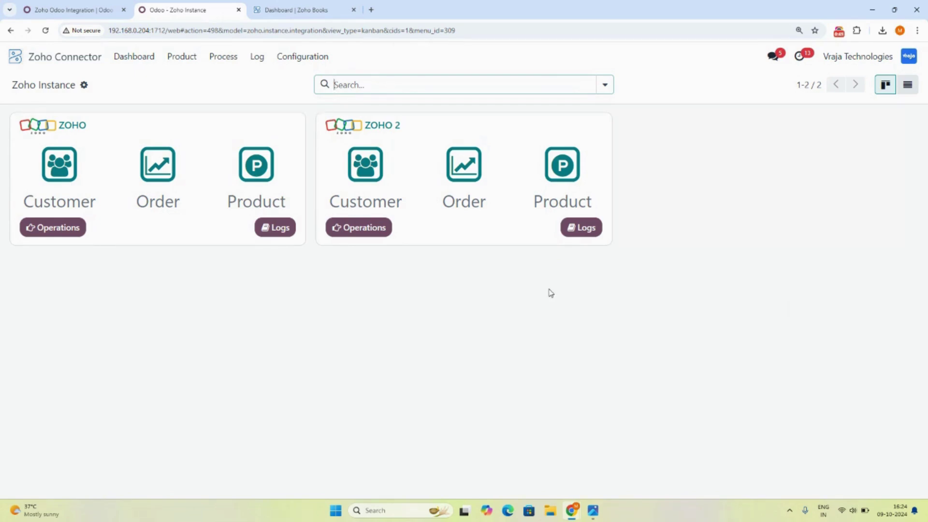
# Step: Review the credential and product configuration fields on a blank Zoho instance form, then return to the instance cards
pyautogui.click(907, 85)
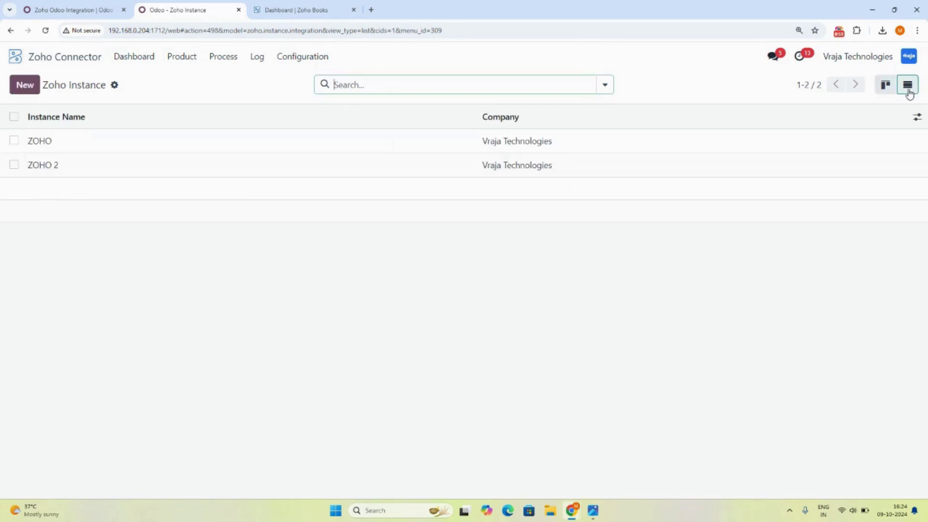
pyautogui.click(24, 85)
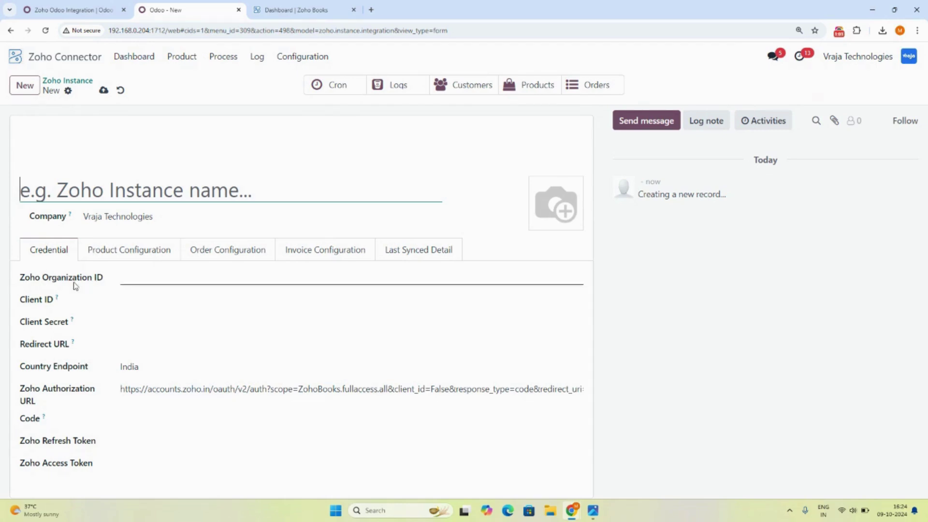
pyautogui.click(121, 261)
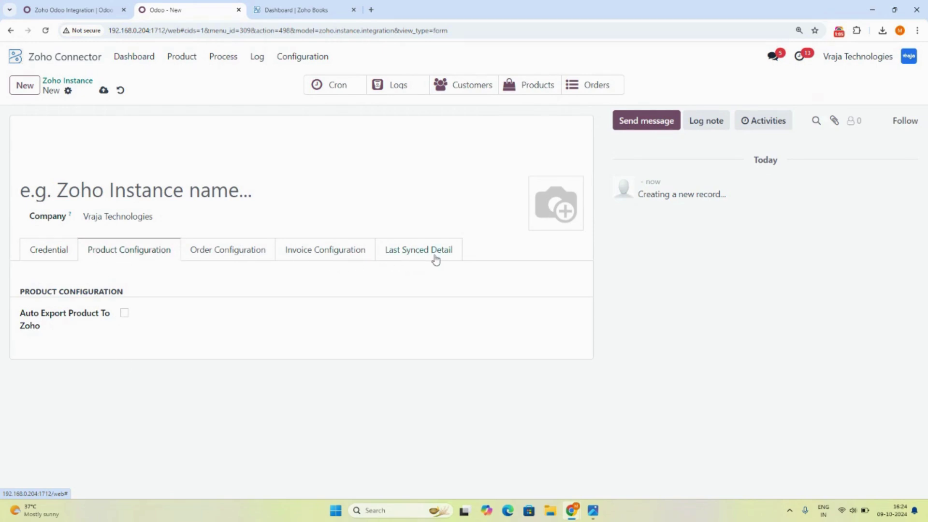
pyautogui.click(77, 81)
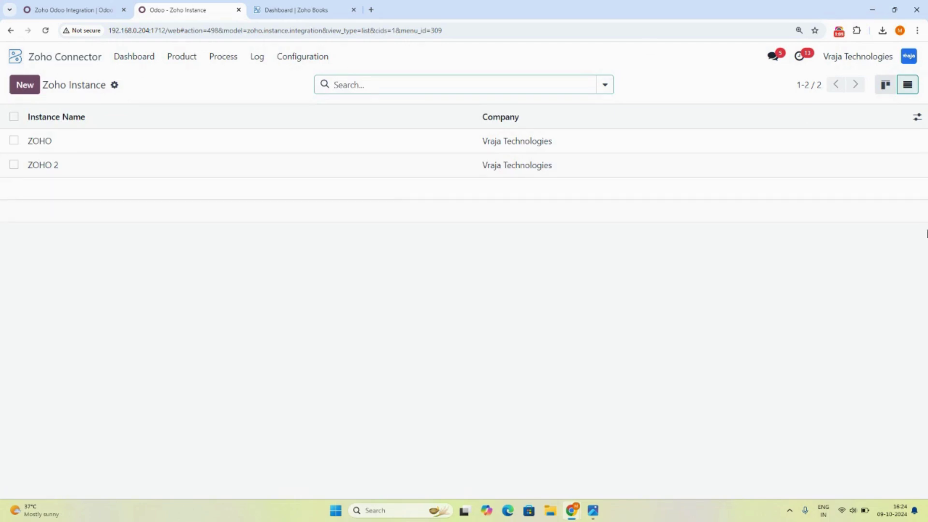
pyautogui.click(890, 93)
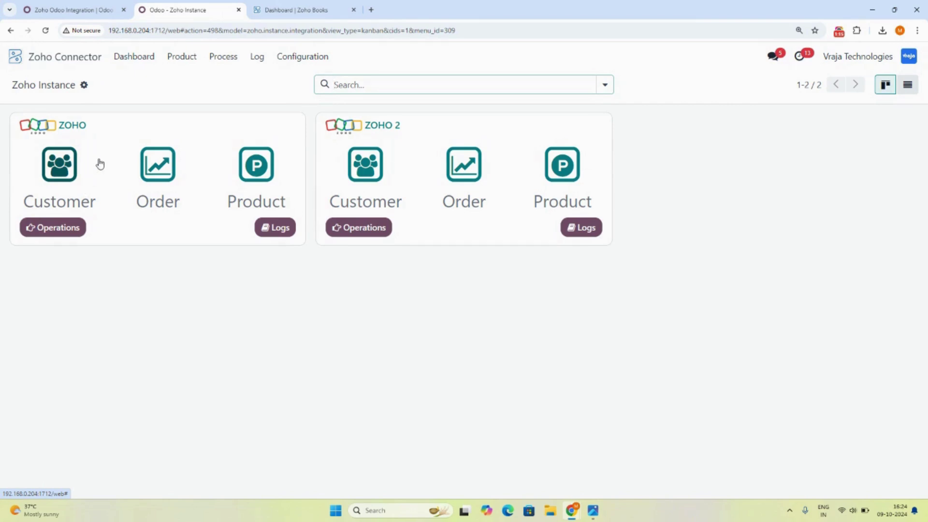
# Step: Switch to Zoho Books and review the full list of active tax rates in its tax settings
pyautogui.click(280, 5)
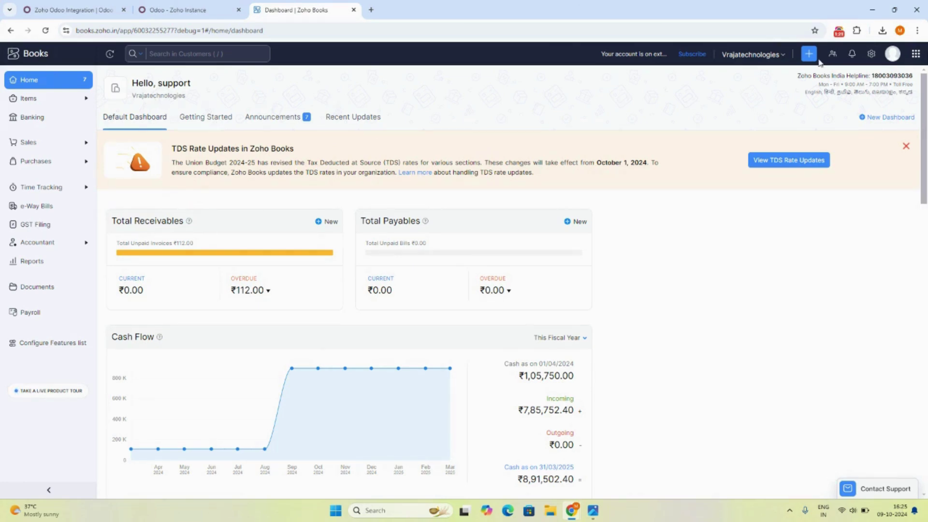
pyautogui.click(872, 54)
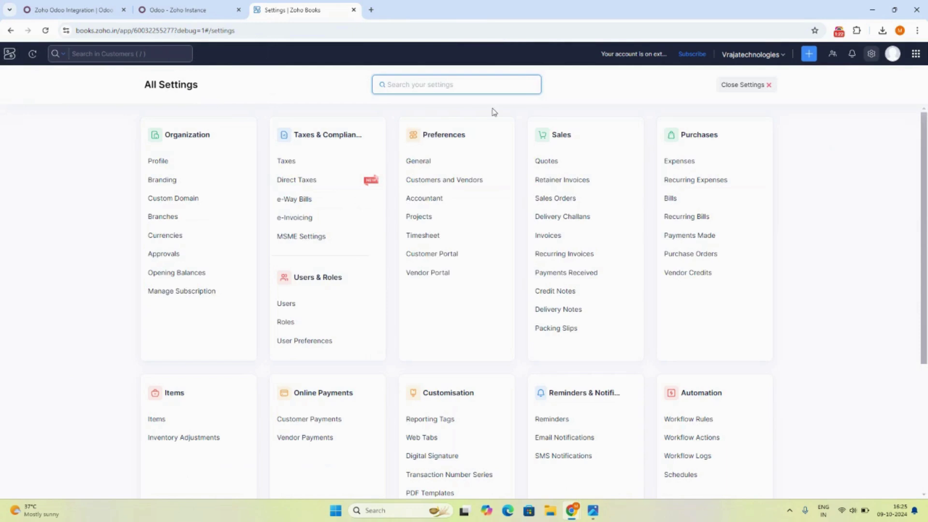
pyautogui.click(312, 164)
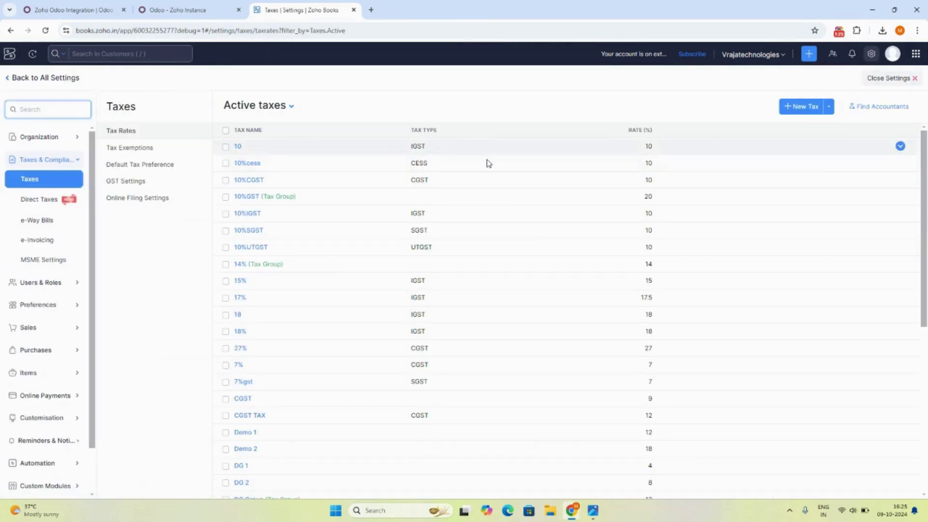
pyautogui.moveTo(925, 140); pyautogui.dragTo(926, 370)
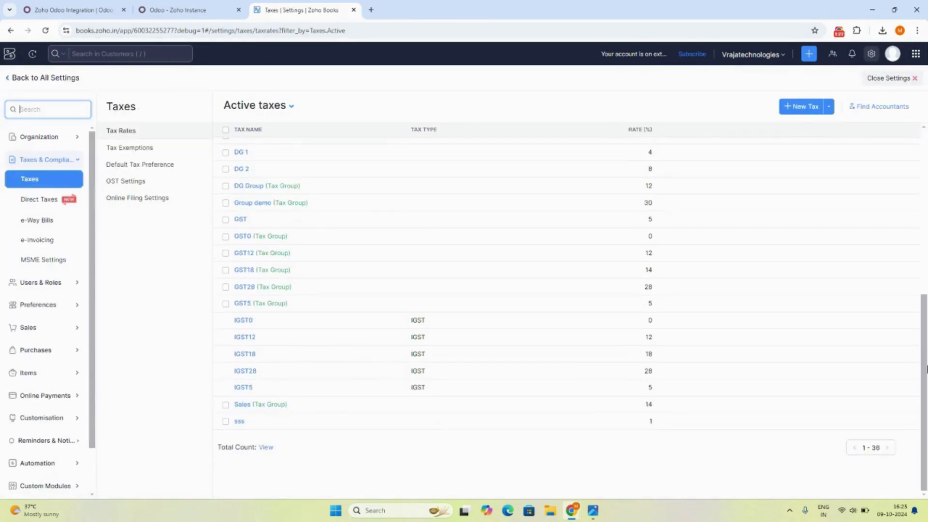
pyautogui.moveTo(926, 313); pyautogui.dragTo(926, 145)
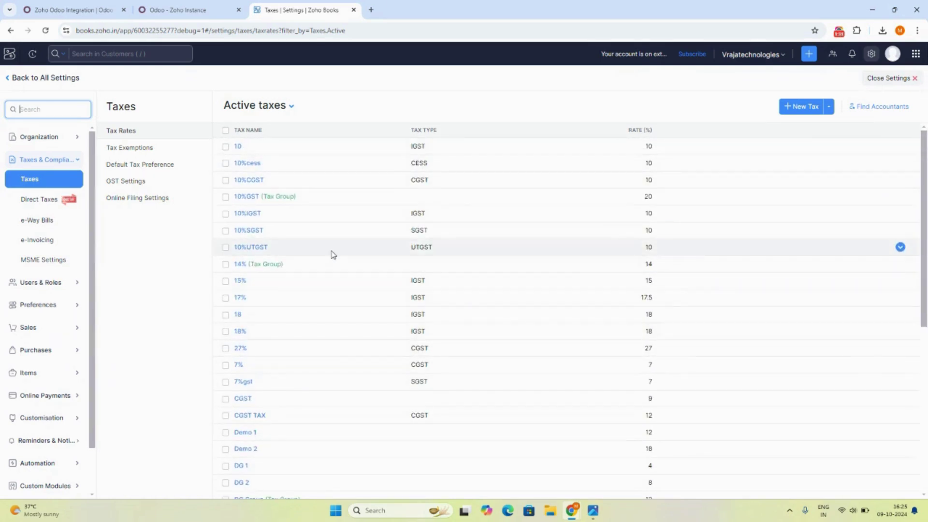
# Step: Switch back to Odoo and run the Import Chart Of Accounts and Taxes operation for the ZOHO instance
pyautogui.click(162, 5)
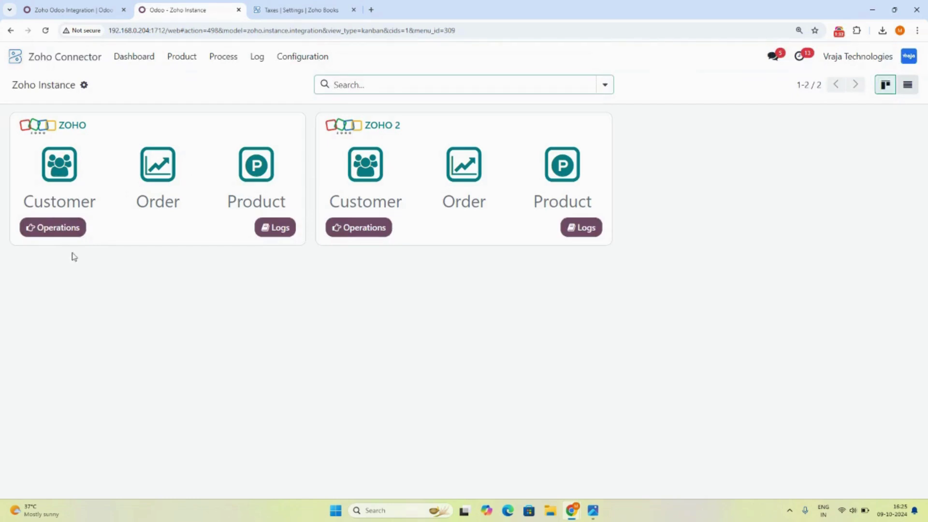
pyautogui.click(52, 234)
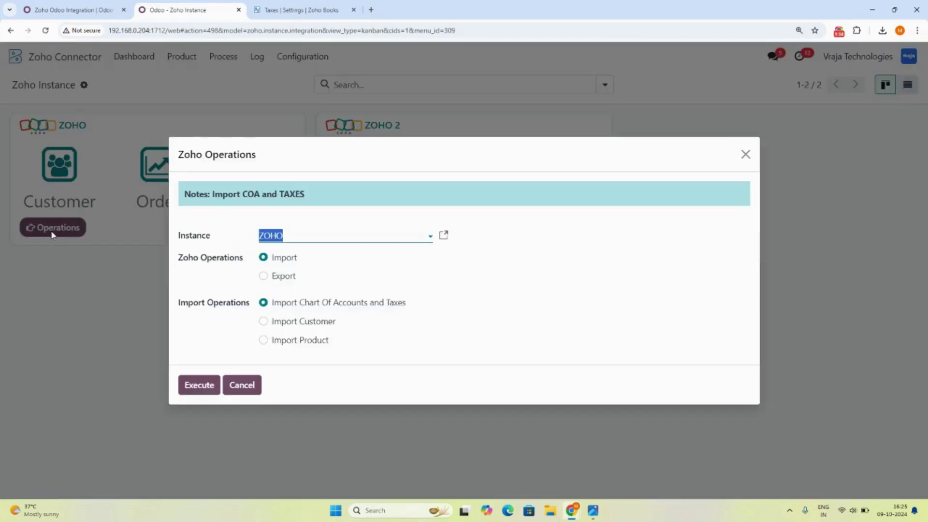
pyautogui.click(271, 236)
pyautogui.click(271, 235)
pyautogui.click(287, 240)
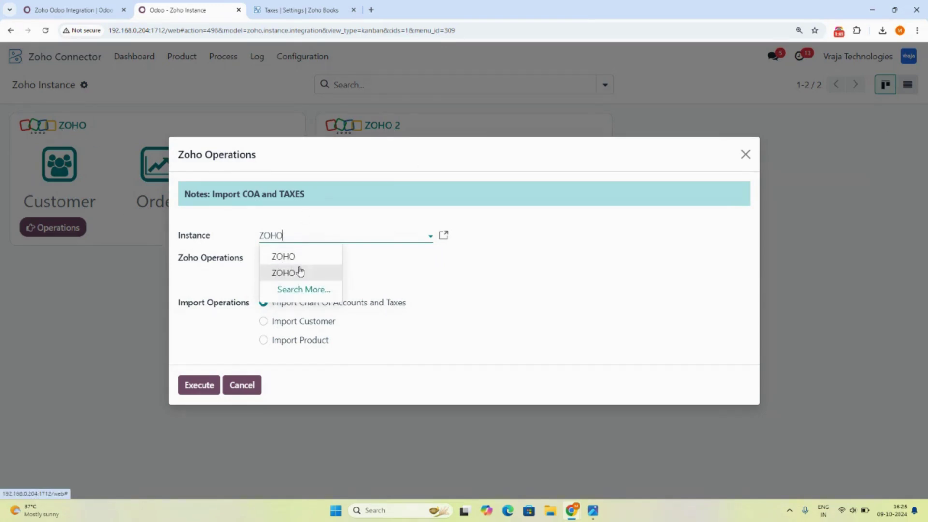
pyautogui.click(273, 237)
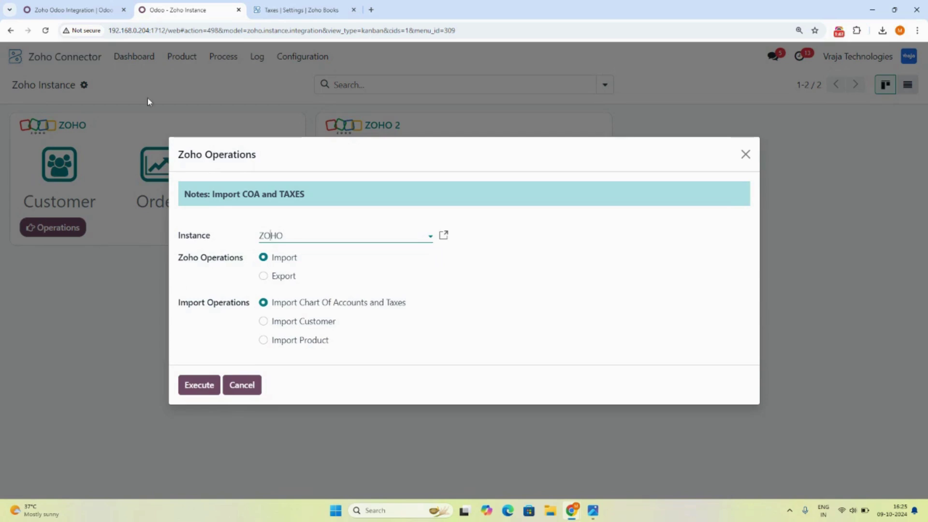
pyautogui.click(190, 387)
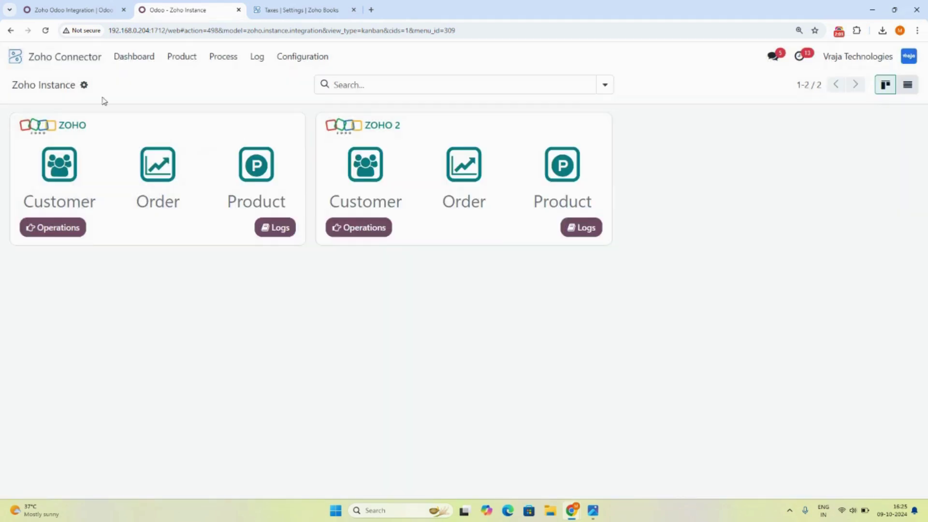
# Step: Look at the newest tax import process in the connector's Log Book and return to the log list
pyautogui.click(255, 57)
pyautogui.click(266, 83)
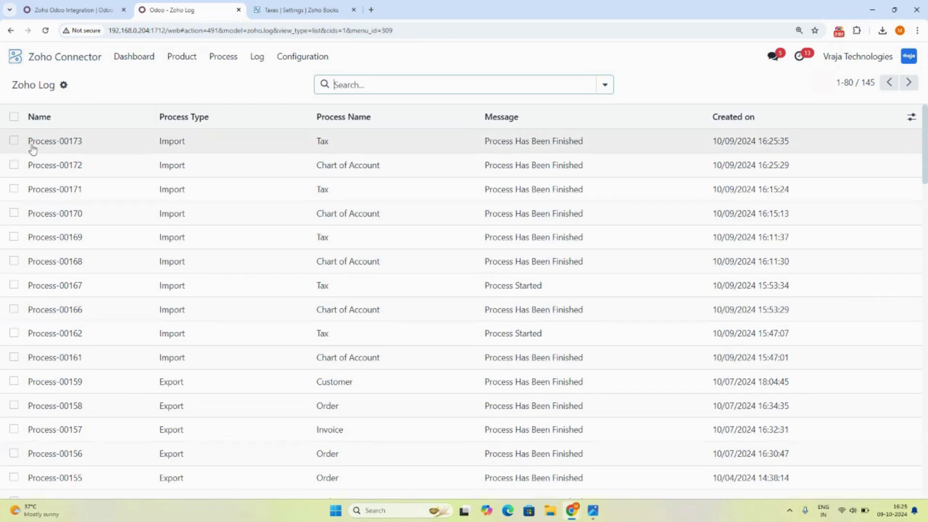
pyautogui.moveTo(29, 142); pyautogui.dragTo(82, 154)
pyautogui.click(83, 153)
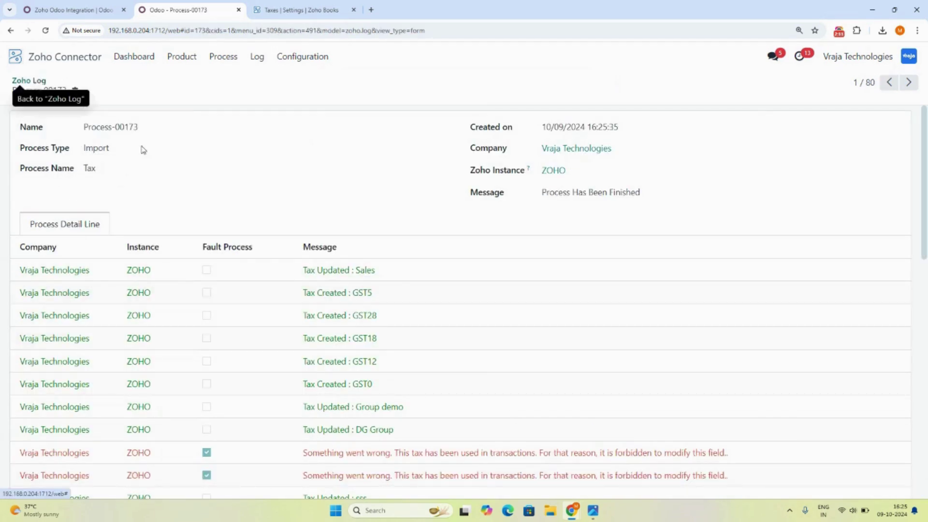
pyautogui.click(29, 81)
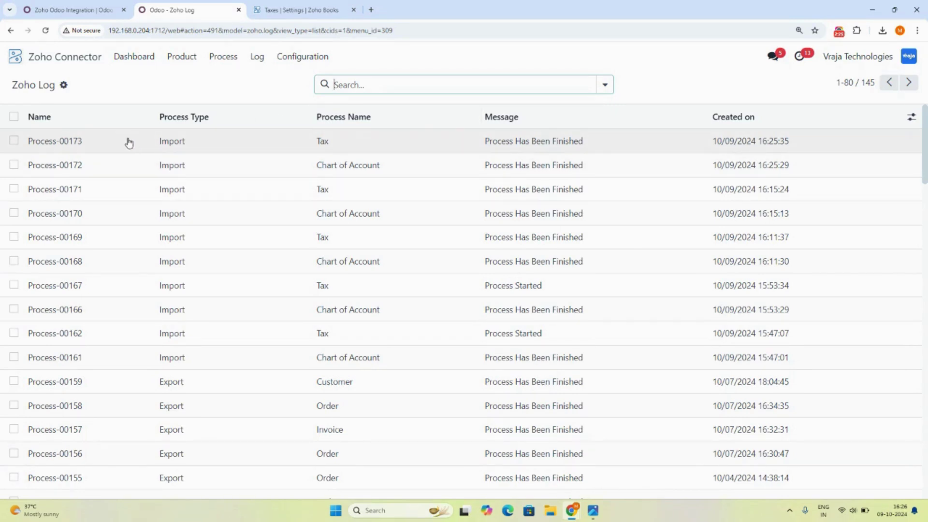
# Step: Examine the error messages recorded in the connector's Log Book Line list
pyautogui.click(257, 58)
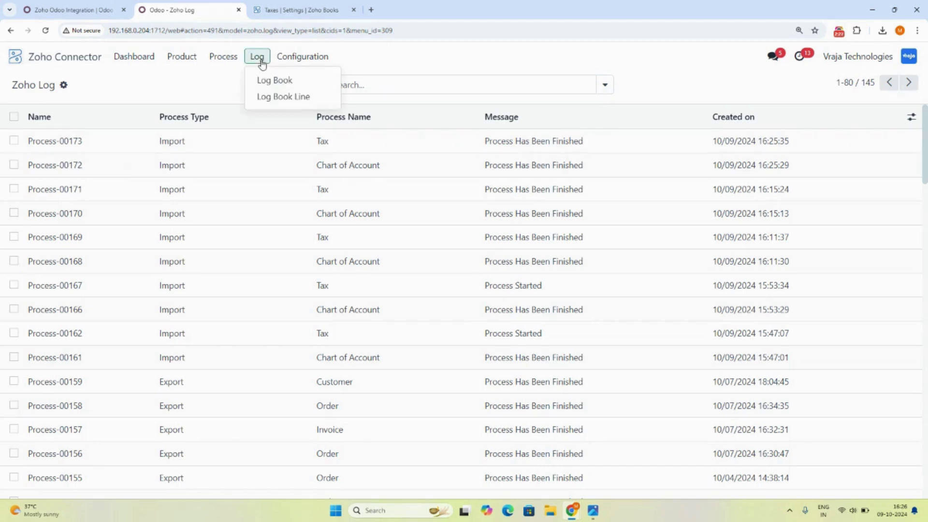
pyautogui.click(264, 98)
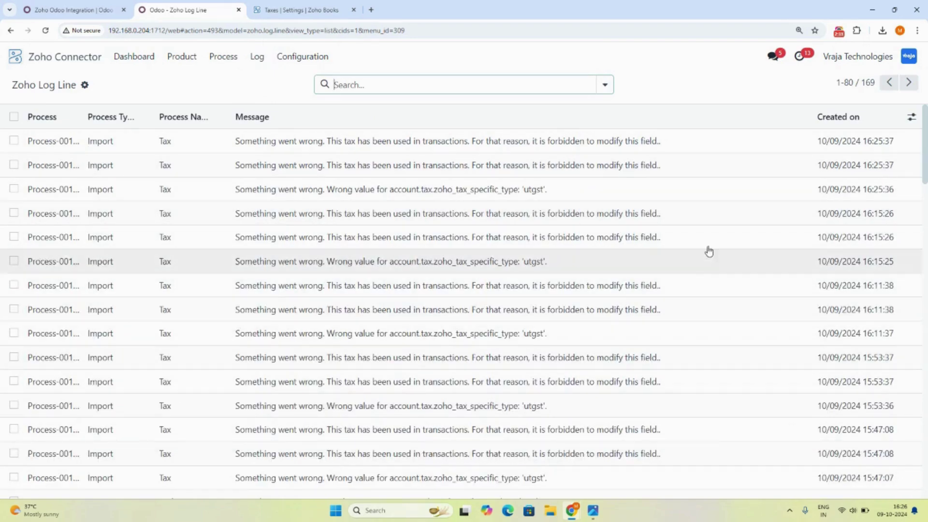
pyautogui.moveTo(925, 159)
pyautogui.mouseDown()
pyautogui.moveTo(925, 415)
pyautogui.moveTo(926, 145)
pyautogui.mouseUp()
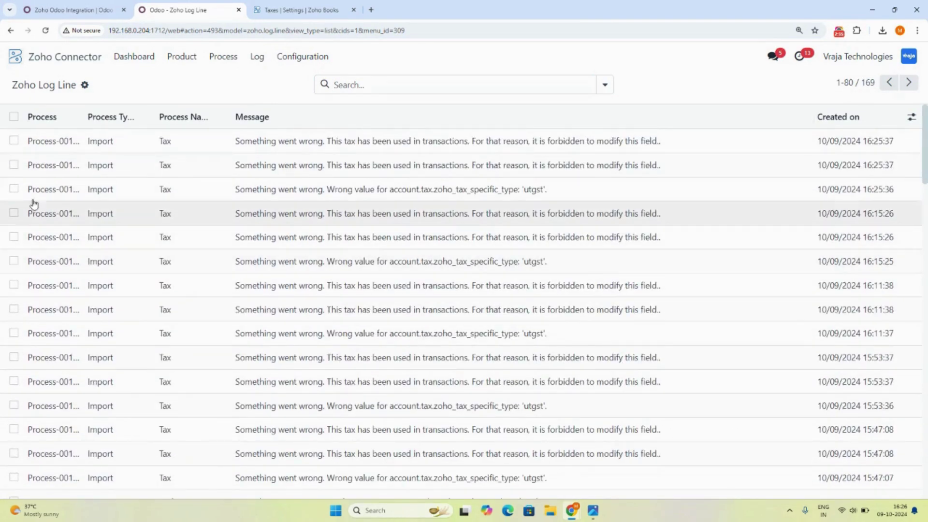
# Step: Reopen the newest tax import process from the Log Book and examine its created, updated and faulty detail lines
pyautogui.click(258, 56)
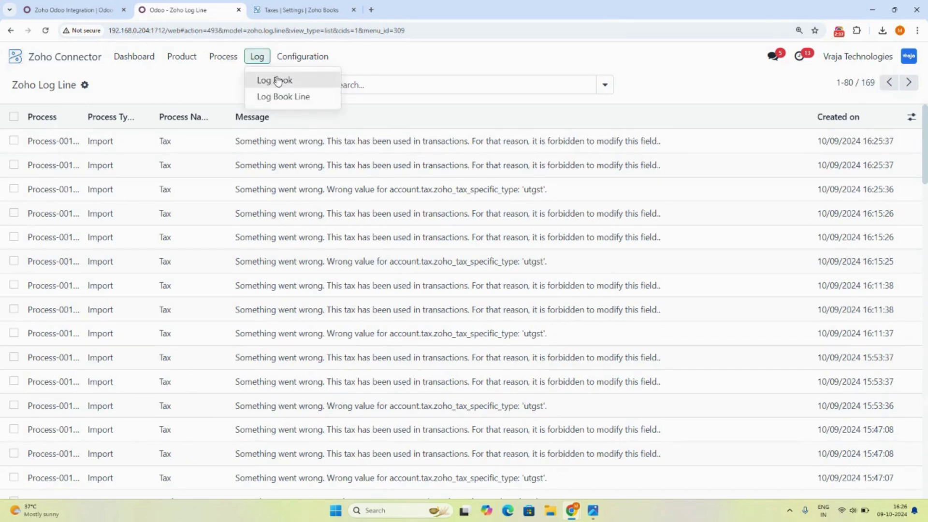
pyautogui.click(273, 78)
pyautogui.click(34, 142)
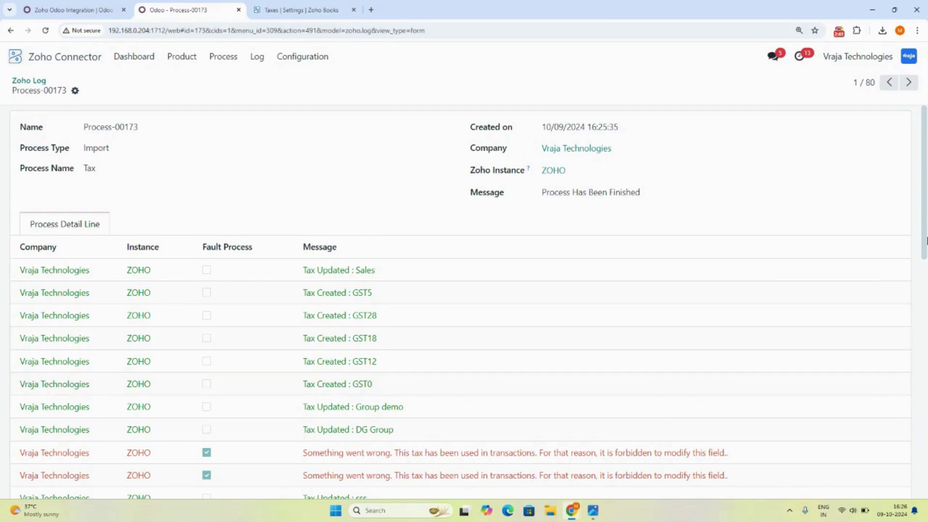
pyautogui.moveTo(919, 308); pyautogui.dragTo(926, 285)
pyautogui.click(909, 201)
pyautogui.scroll(-5, 925, 188)
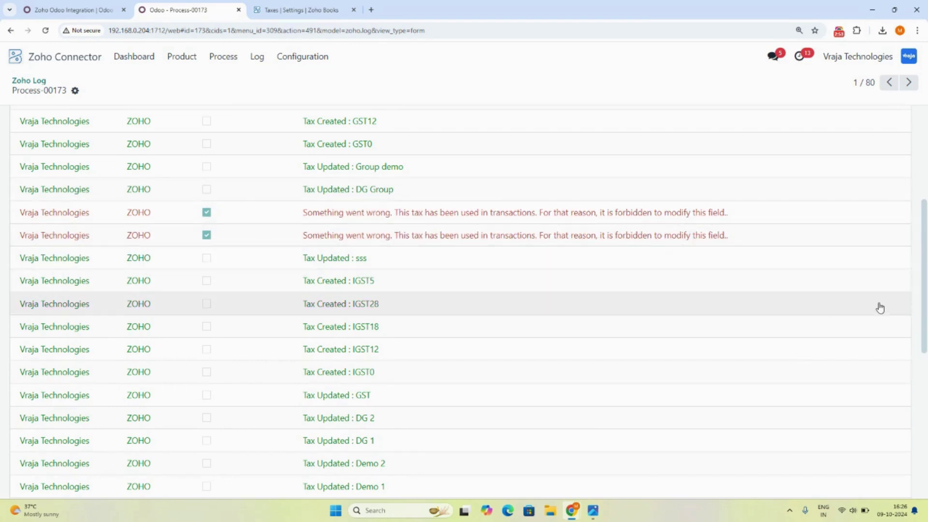
pyautogui.moveTo(924, 255); pyautogui.dragTo(340, 394)
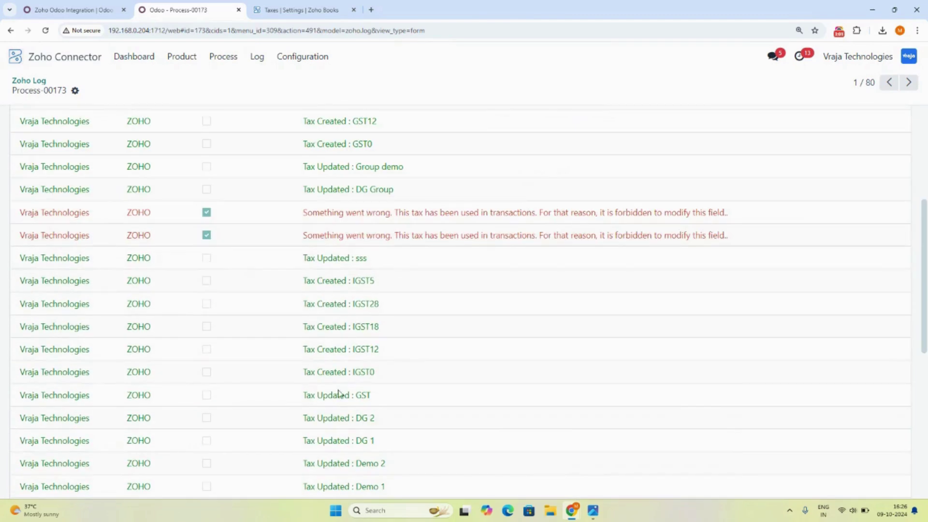
pyautogui.click(26, 81)
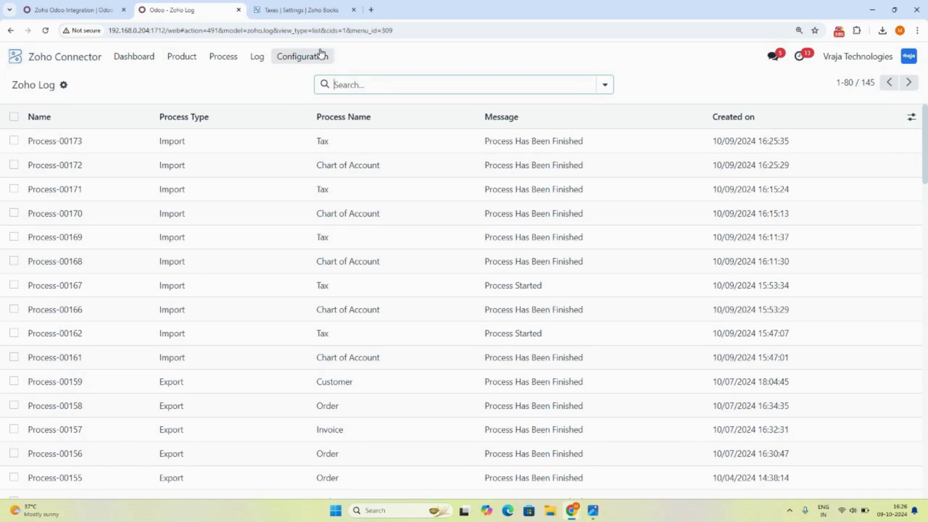
# Step: Open the tax list in the Accounting app's configuration and view the details of the tax named 10
pyautogui.click(16, 57)
pyautogui.click(683, 174)
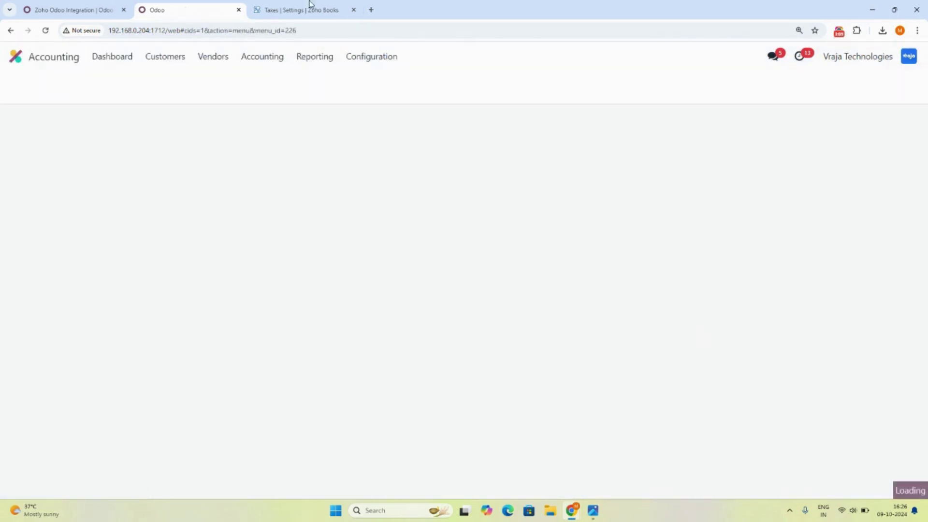
pyautogui.click(372, 57)
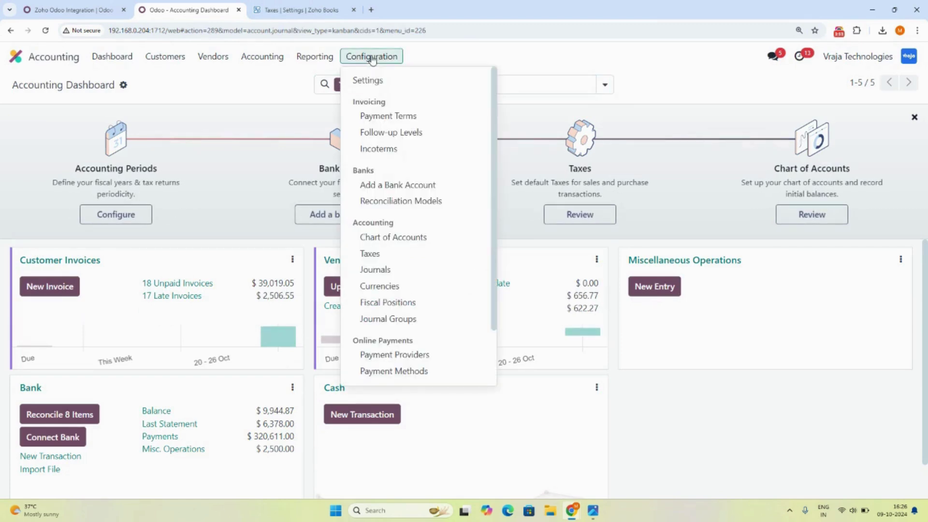
pyautogui.click(400, 258)
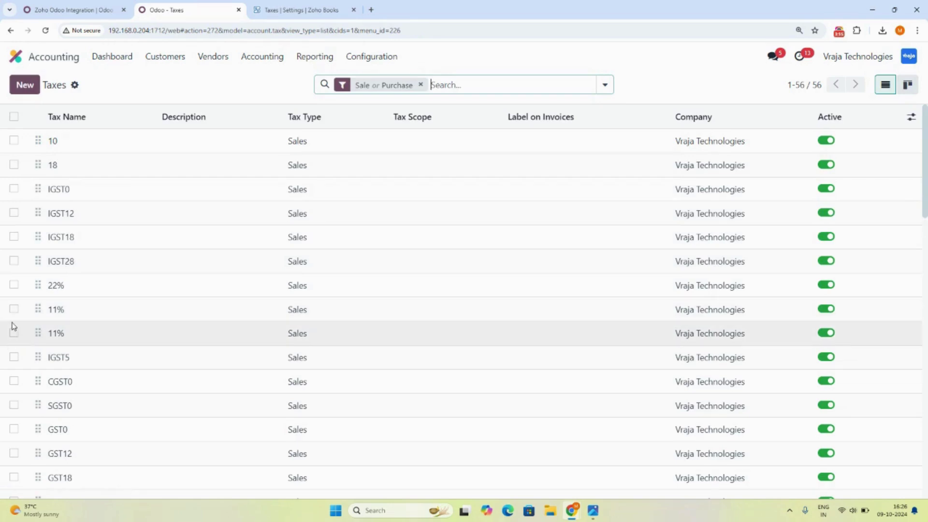
pyautogui.moveTo(925, 115)
pyautogui.mouseDown()
pyautogui.moveTo(925, 362)
pyautogui.moveTo(925, 116)
pyautogui.mouseUp()
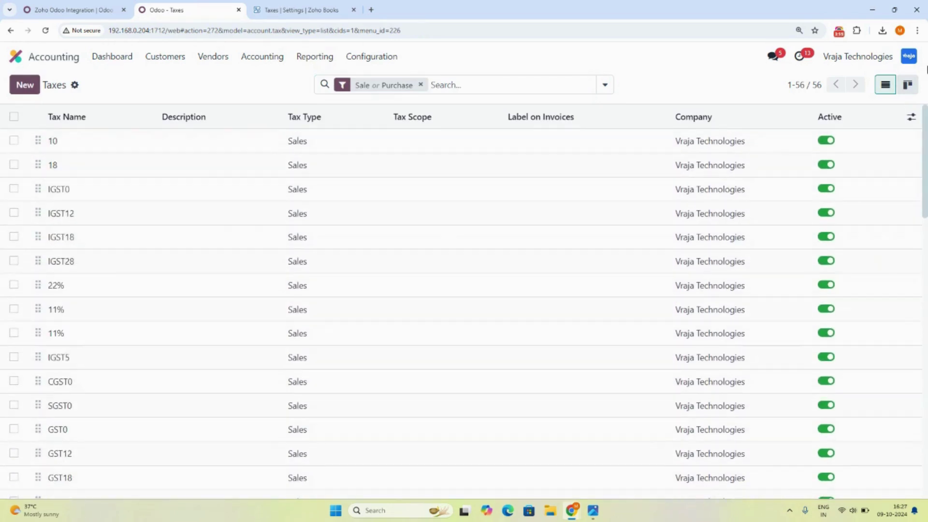
pyautogui.click(54, 138)
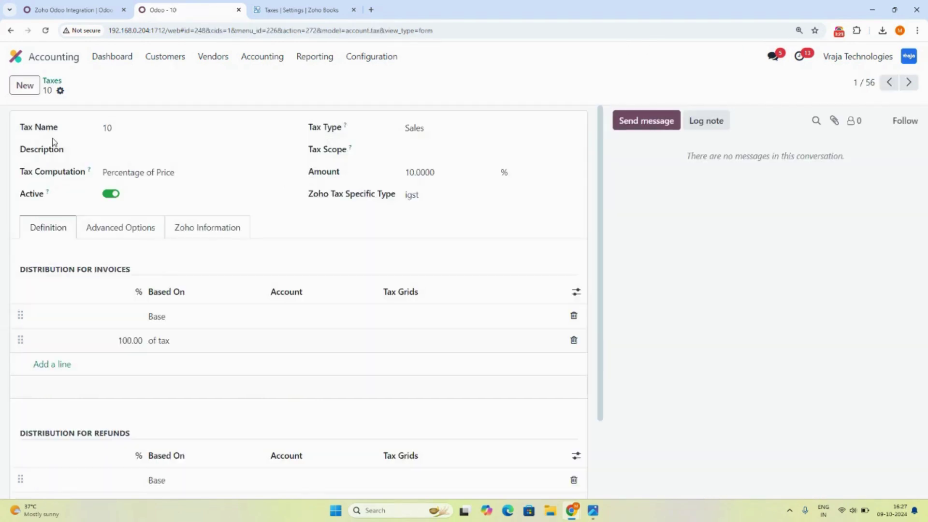
# Step: View the Zoho instance, tax type and tax ID stored on the tax named 10, and return to the tax list
pyautogui.click(191, 235)
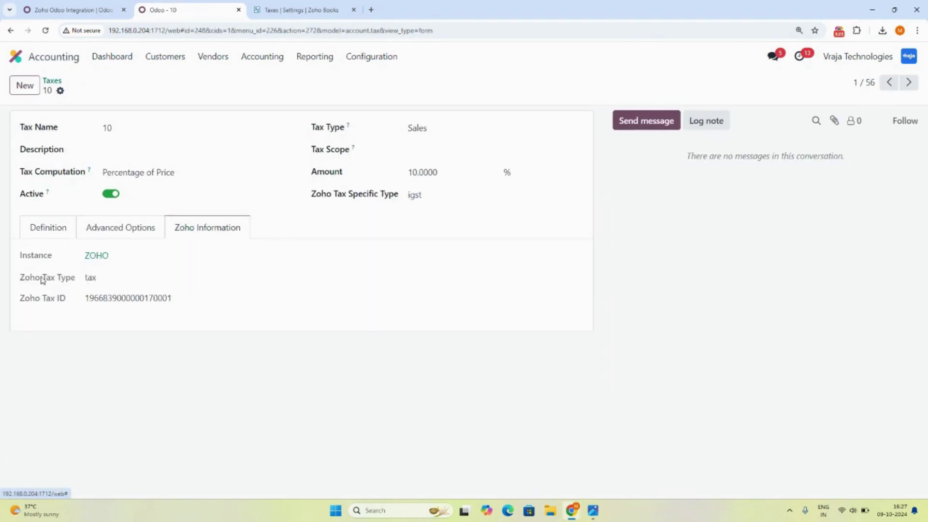
pyautogui.doubleClick(125, 298)
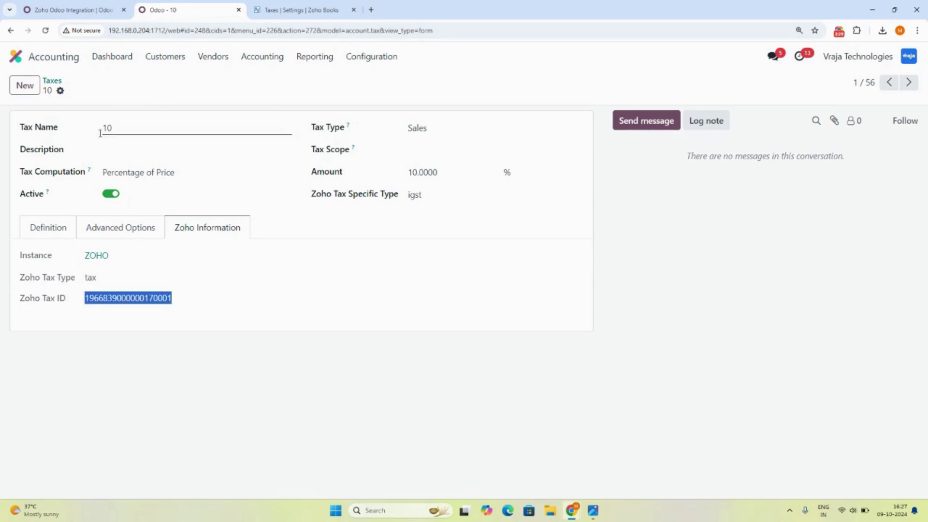
pyautogui.click(52, 80)
# Step: Look through the Chart of Accounts list in the Accounting configuration and return to the app overview
pyautogui.click(357, 57)
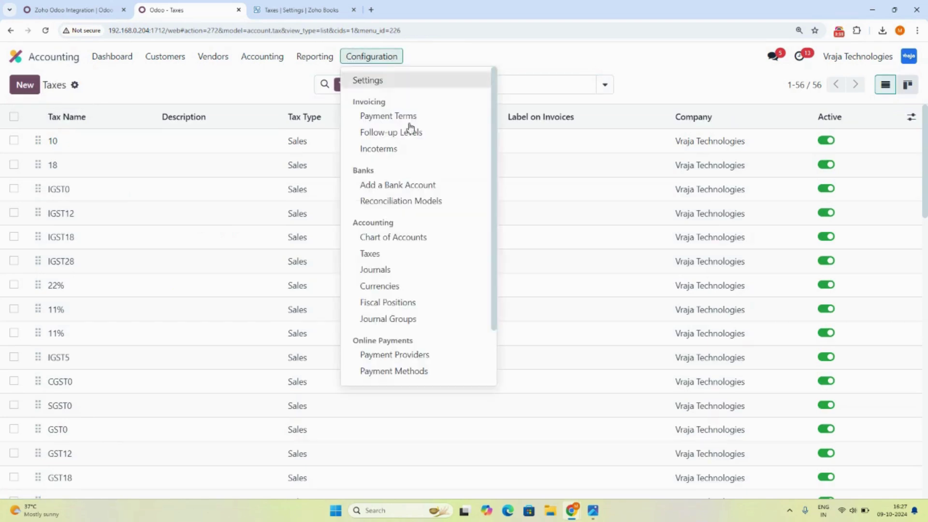
pyautogui.click(414, 237)
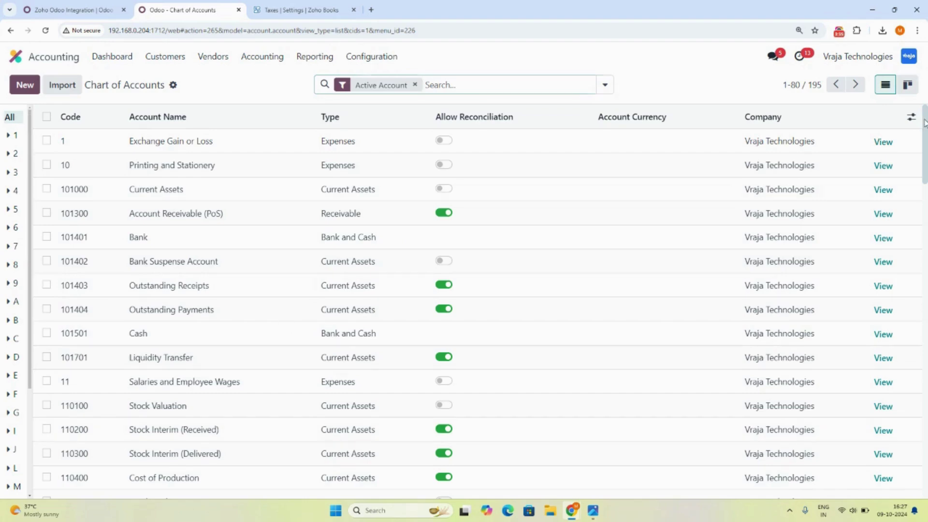
pyautogui.moveTo(924, 122); pyautogui.dragTo(924, 91)
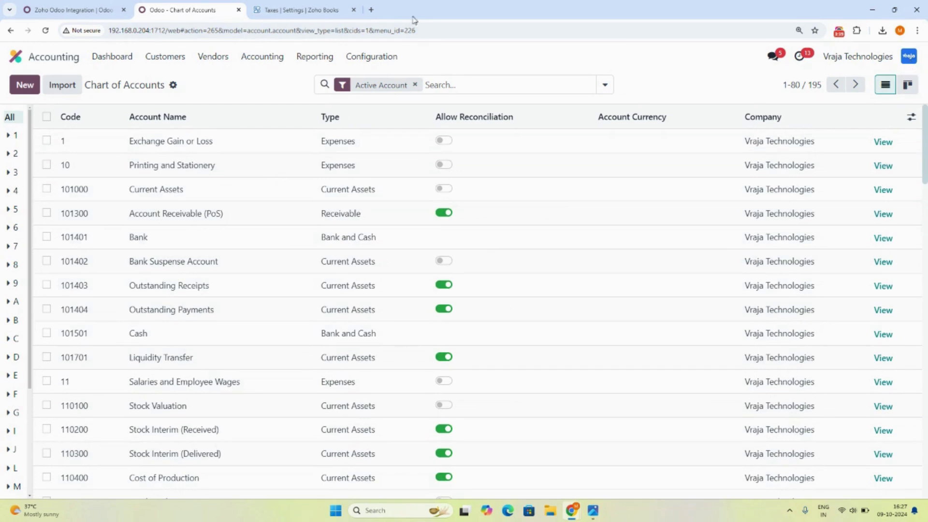
pyautogui.click(15, 58)
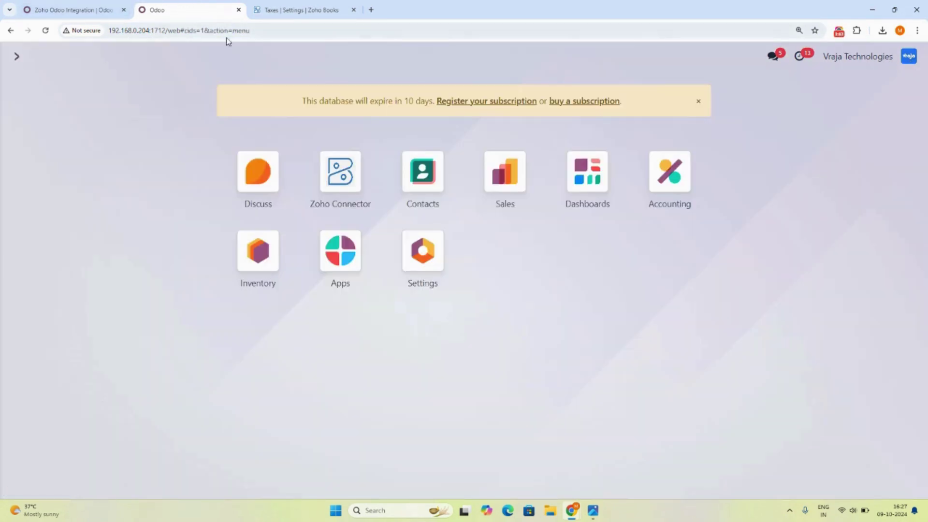
# Step: Switch to Zoho Books and view its list of sales customers
pyautogui.click(296, 10)
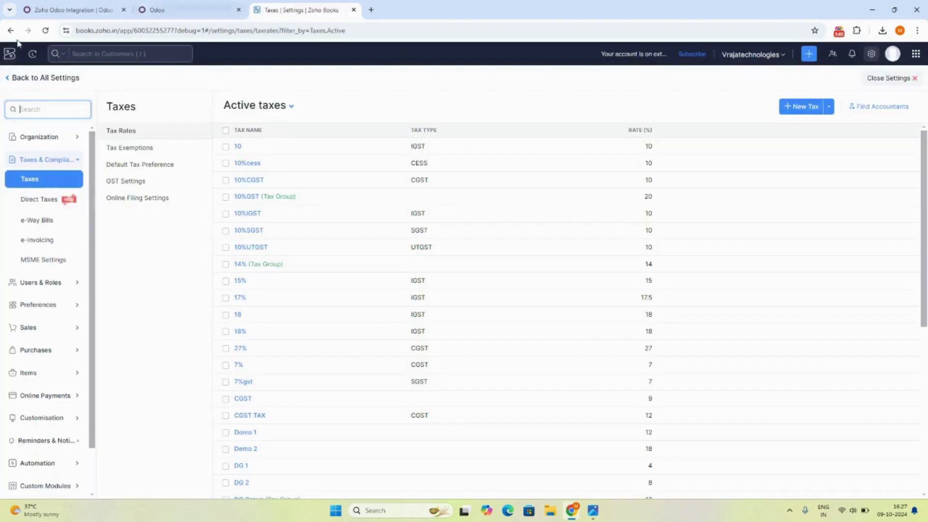
pyautogui.click(10, 55)
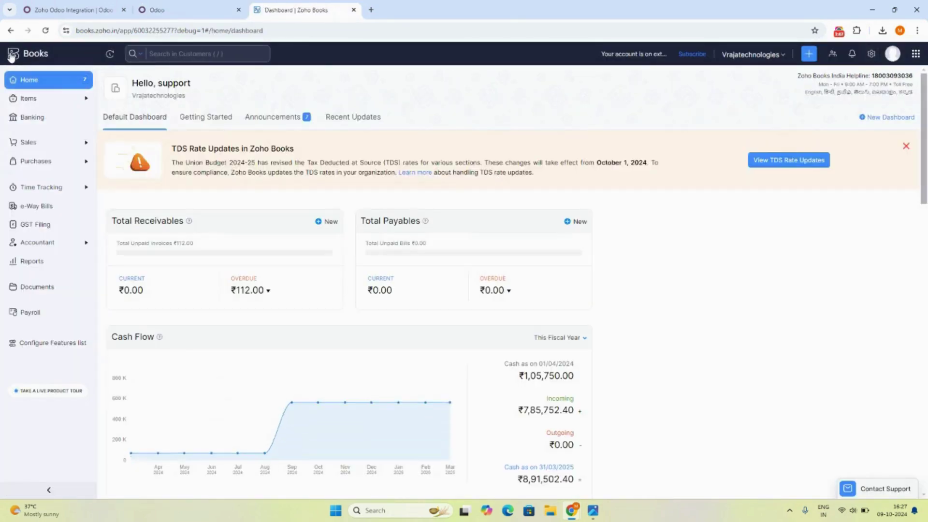
pyautogui.click(37, 144)
pyautogui.click(41, 161)
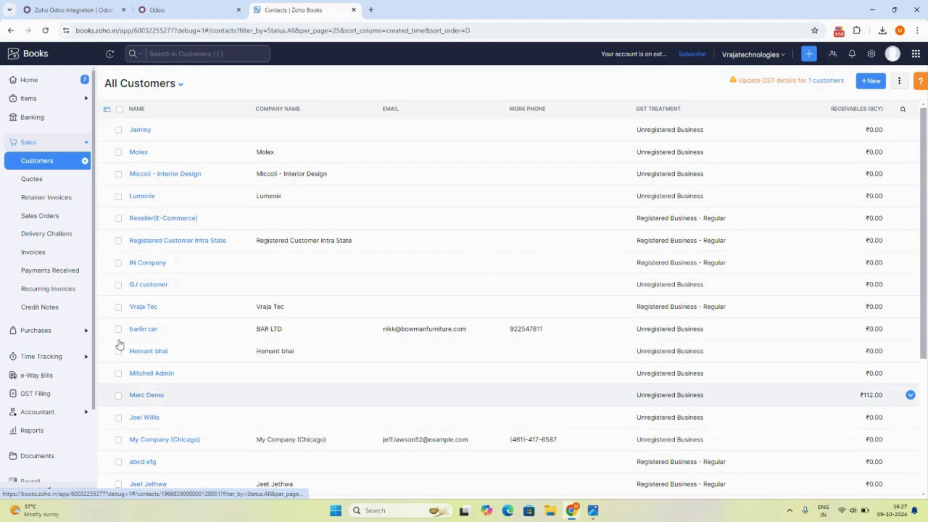
# Step: Switch to Odoo's Zoho Connector, look through the ZOHO instance's customer list and return to the instance overview
pyautogui.click(183, 5)
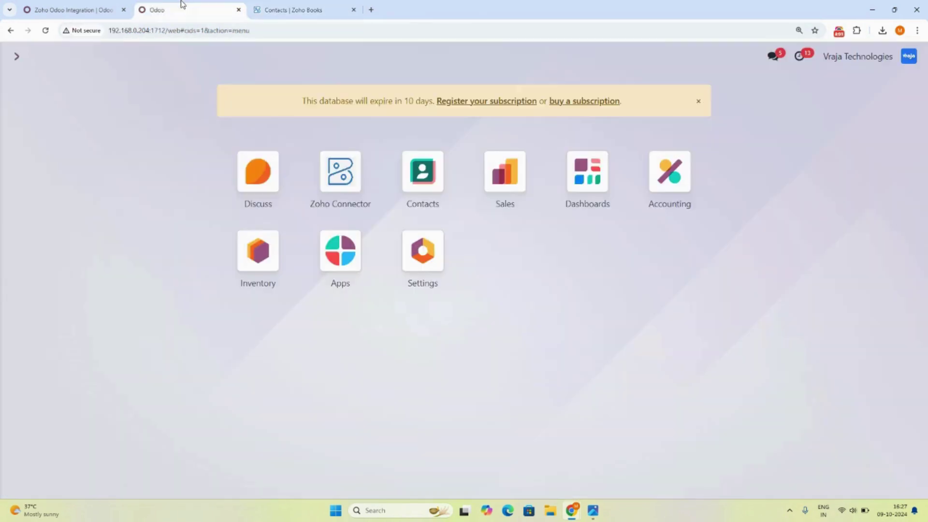
pyautogui.click(360, 177)
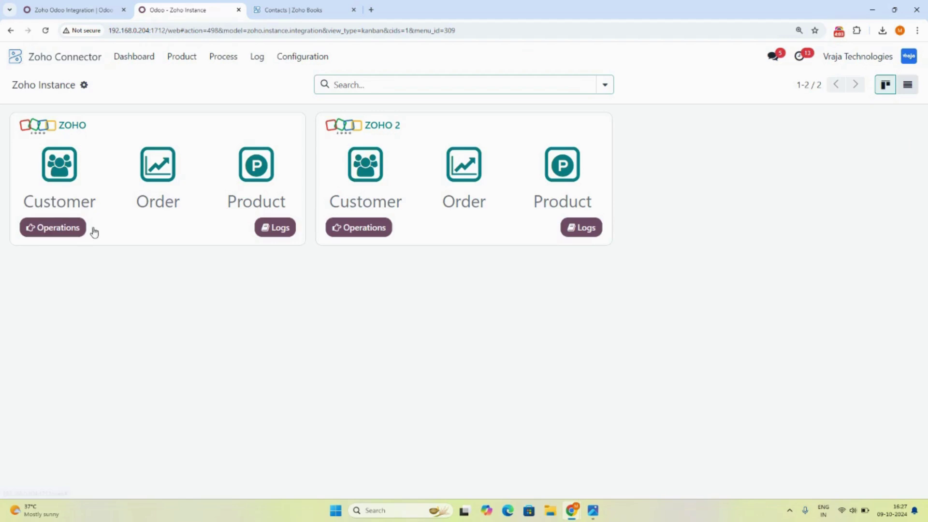
pyautogui.click(62, 200)
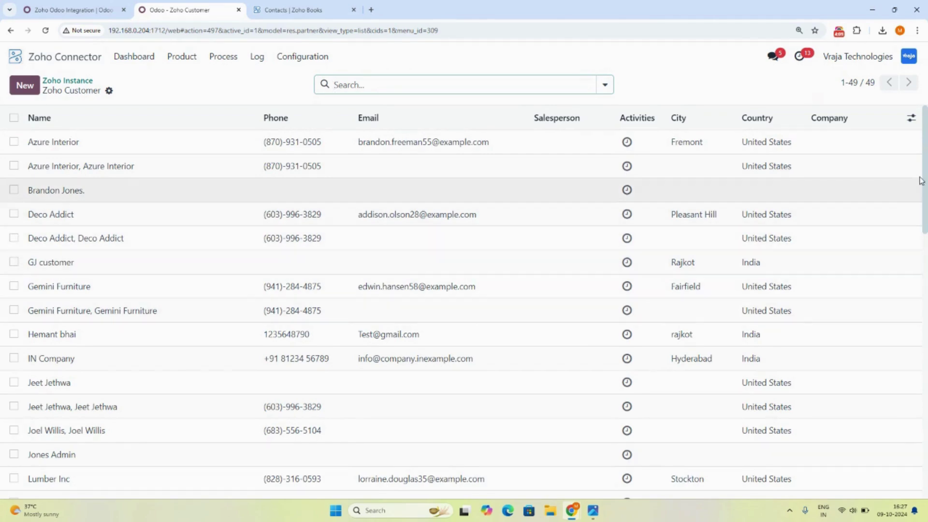
pyautogui.moveTo(922, 181); pyautogui.dragTo(926, 27)
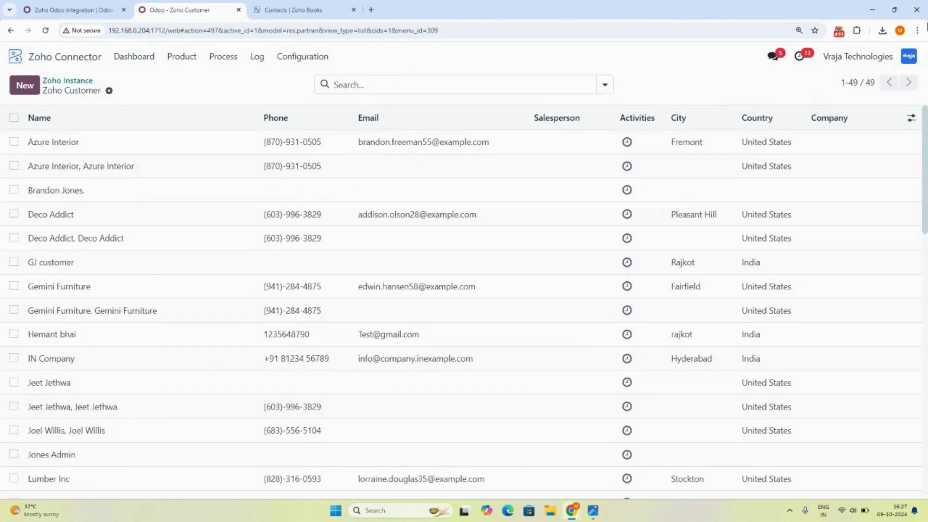
pyautogui.click(63, 82)
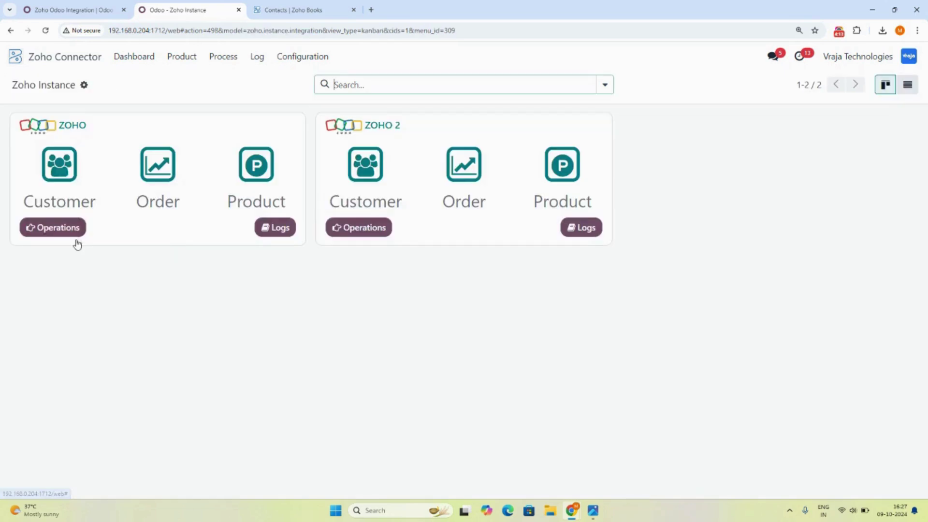
# Step: Execute the Import Customer operation for the ZOHO instance
pyautogui.click(53, 229)
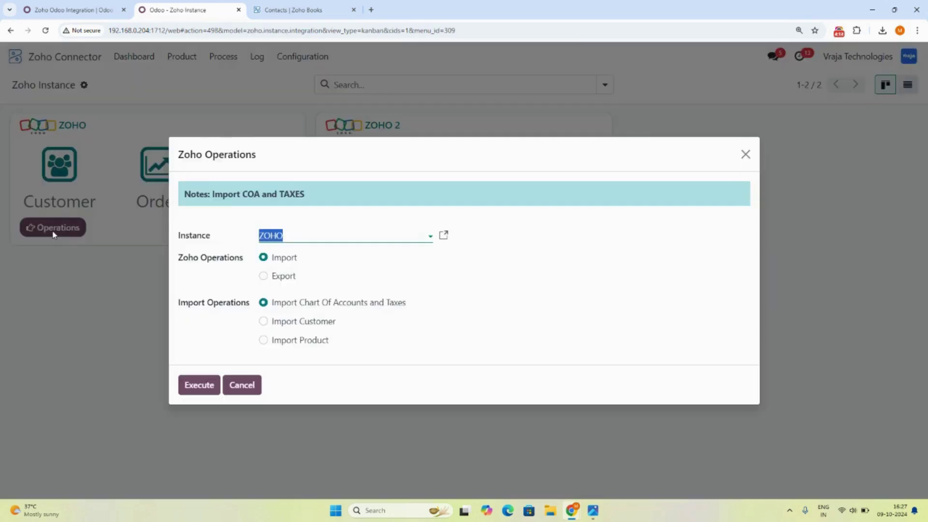
pyautogui.click(283, 236)
pyautogui.click(282, 236)
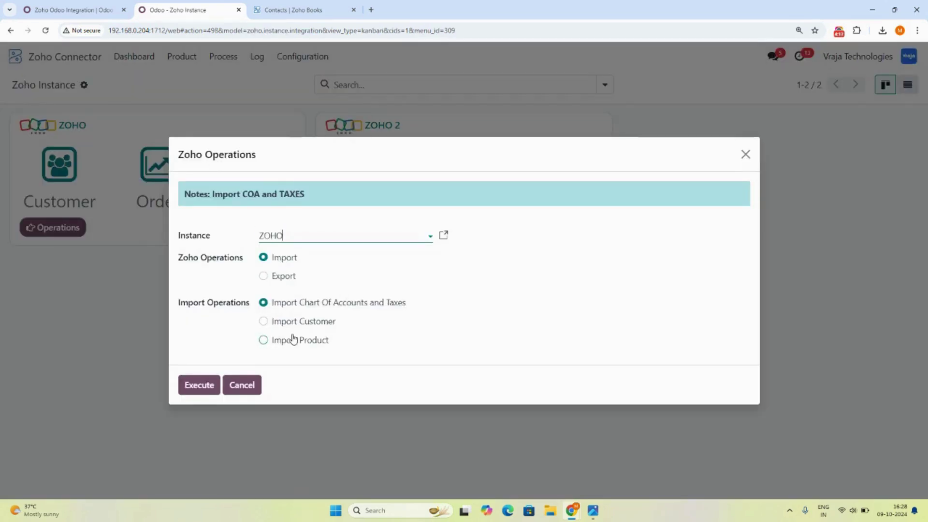
pyautogui.click(286, 323)
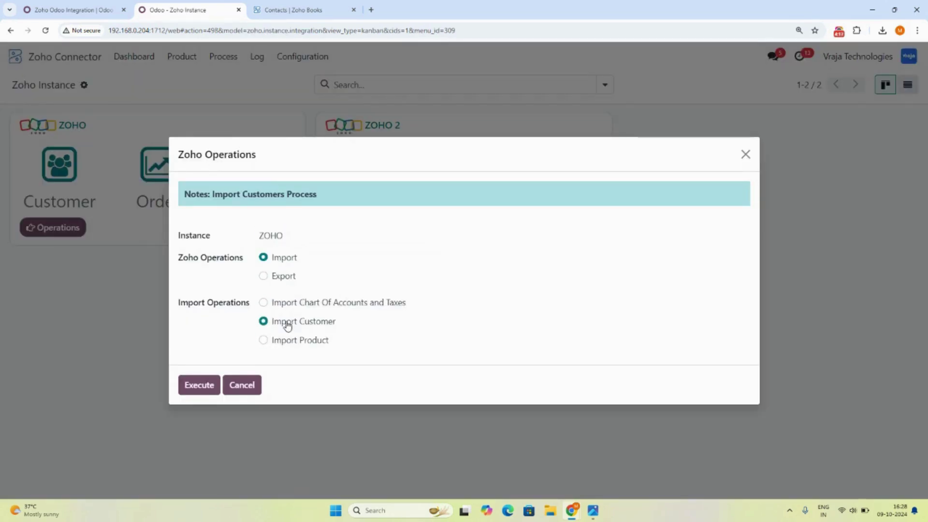
pyautogui.click(192, 387)
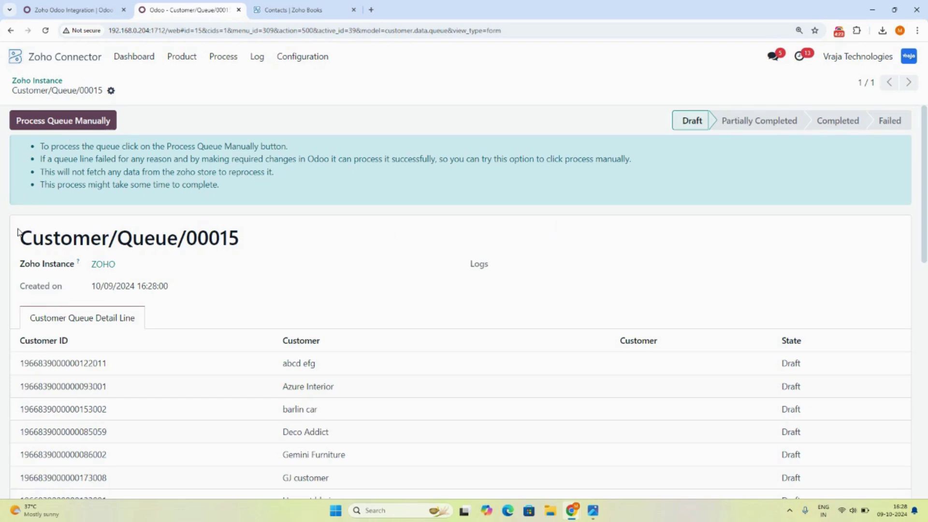
# Step: Examine the new customer queue's name and its detail lines with customer IDs, names and states
pyautogui.moveTo(18, 234); pyautogui.dragTo(244, 246)
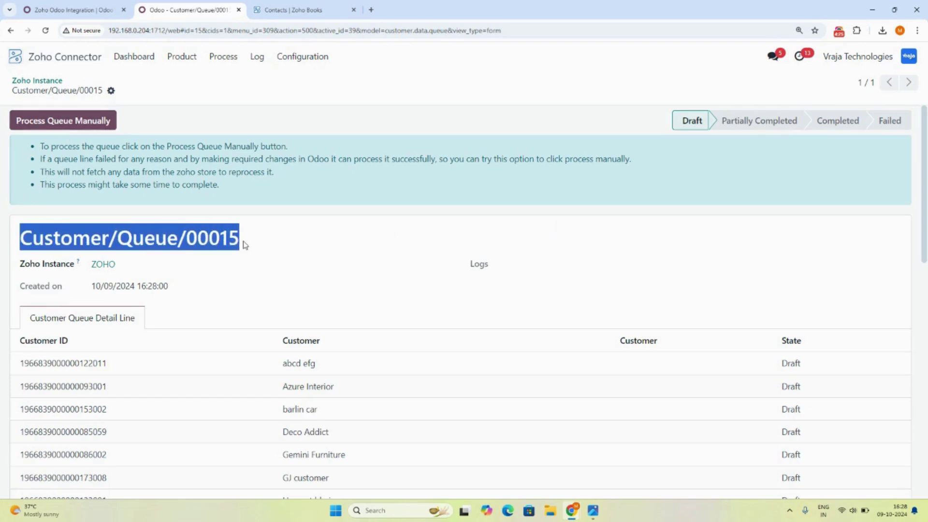
pyautogui.moveTo(926, 125); pyautogui.dragTo(927, 390)
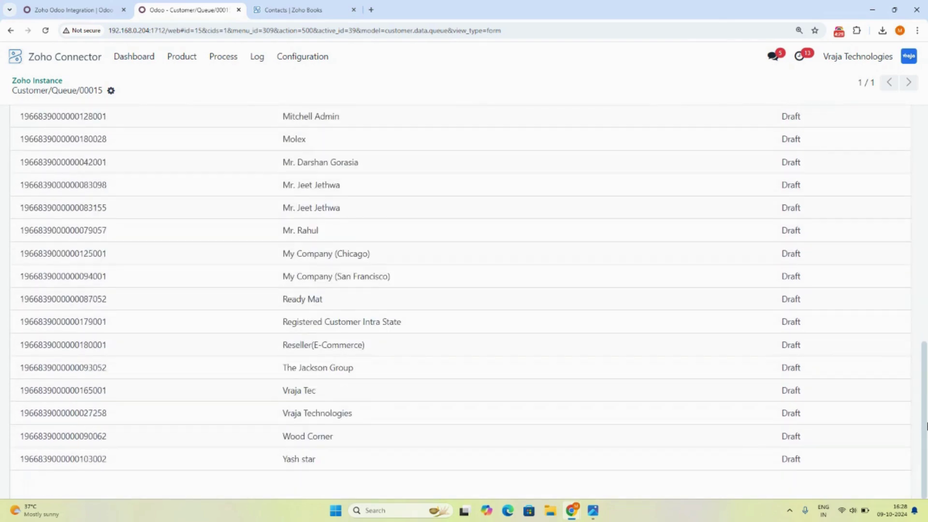
pyautogui.moveTo(927, 425); pyautogui.dragTo(927, 192)
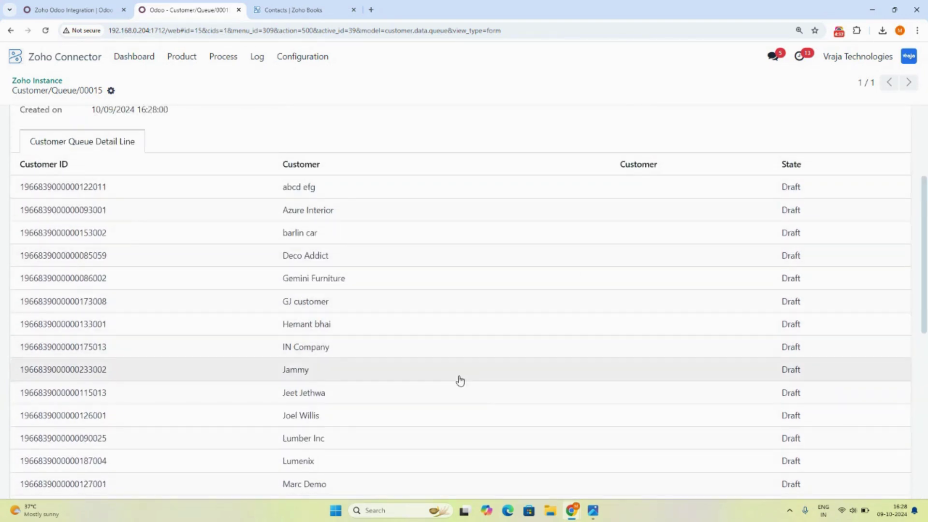
pyautogui.hotkey('ctrl', 'a')
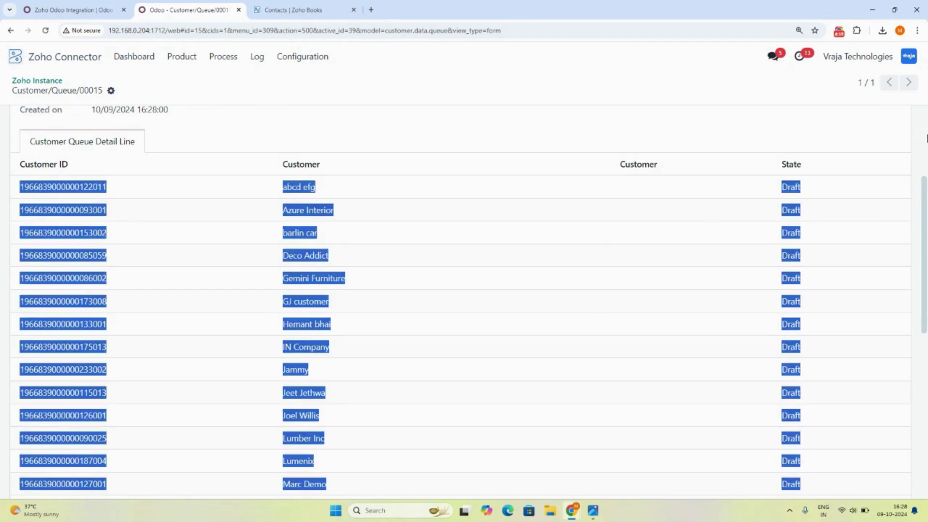
pyautogui.click(455, 96)
pyautogui.moveTo(925, 262); pyautogui.dragTo(925, 174)
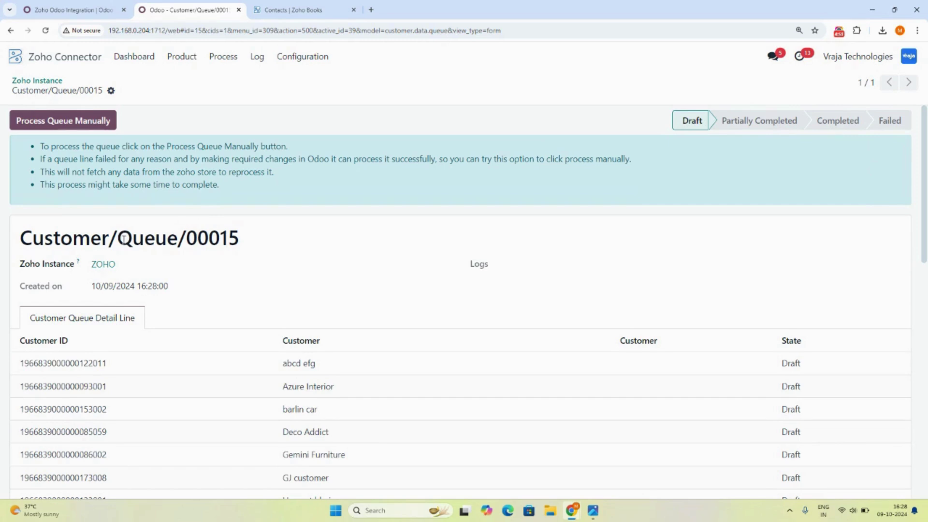
# Step: Process the customer queue manually and check the state of its detail lines
pyautogui.click(104, 121)
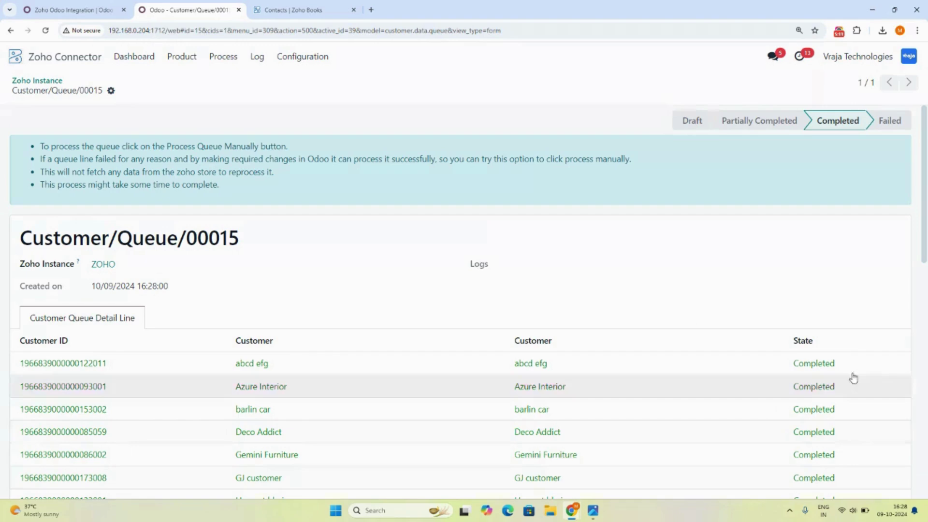
pyautogui.moveTo(926, 224); pyautogui.dragTo(927, 335)
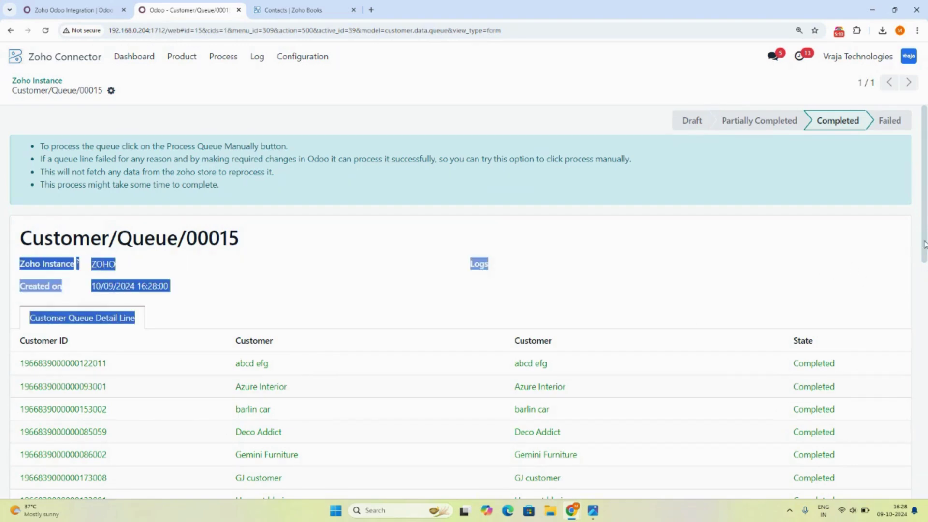
pyautogui.moveTo(925, 244); pyautogui.dragTo(927, 219)
pyautogui.click(117, 112)
# Step: View the process list in the connector's Log Book and return to the app overview
pyautogui.click(256, 56)
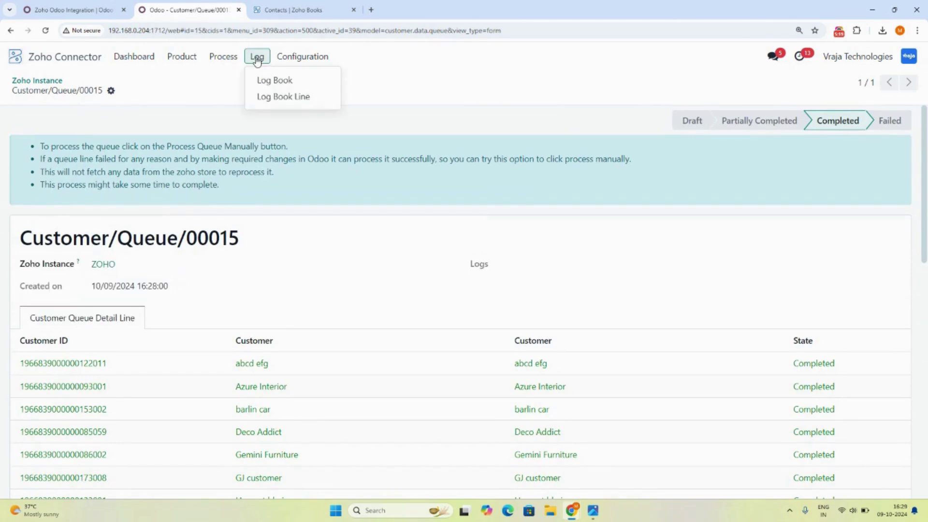
pyautogui.click(263, 79)
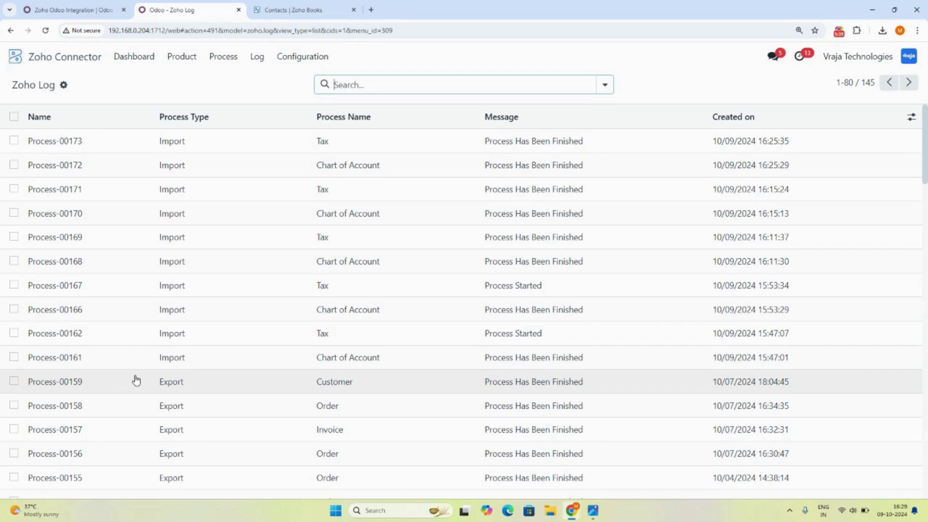
pyautogui.click(15, 56)
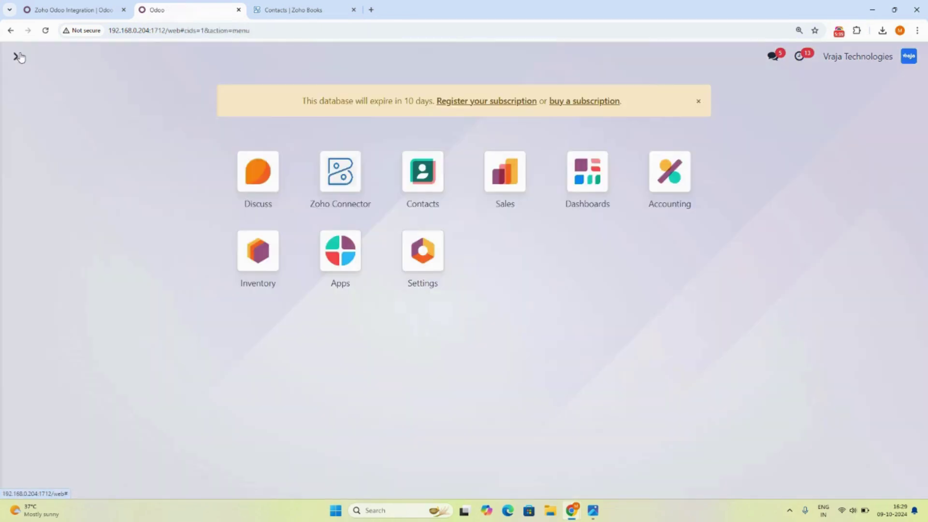
# Step: Search the Contacts app by name for the first customer listed in Zoho Books
pyautogui.click(420, 176)
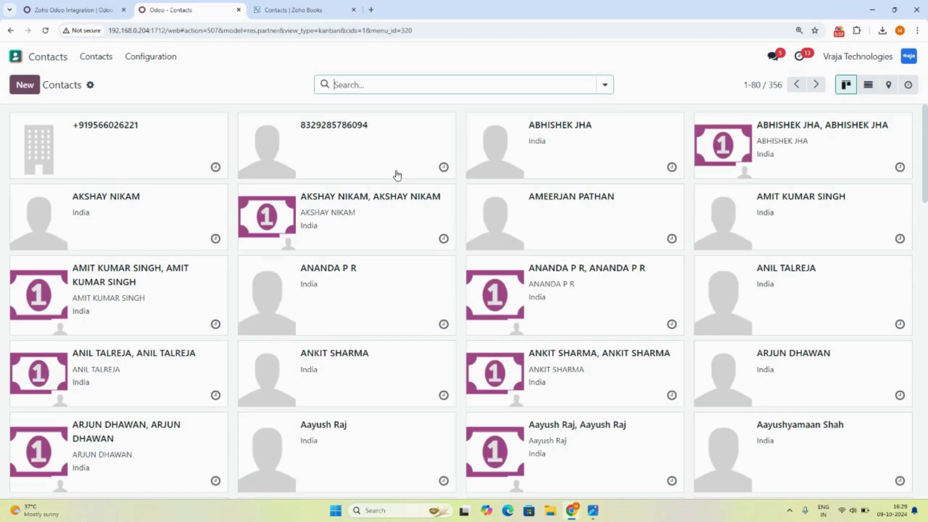
pyautogui.click(304, 10)
pyautogui.click(184, 5)
pyautogui.write('jammy')
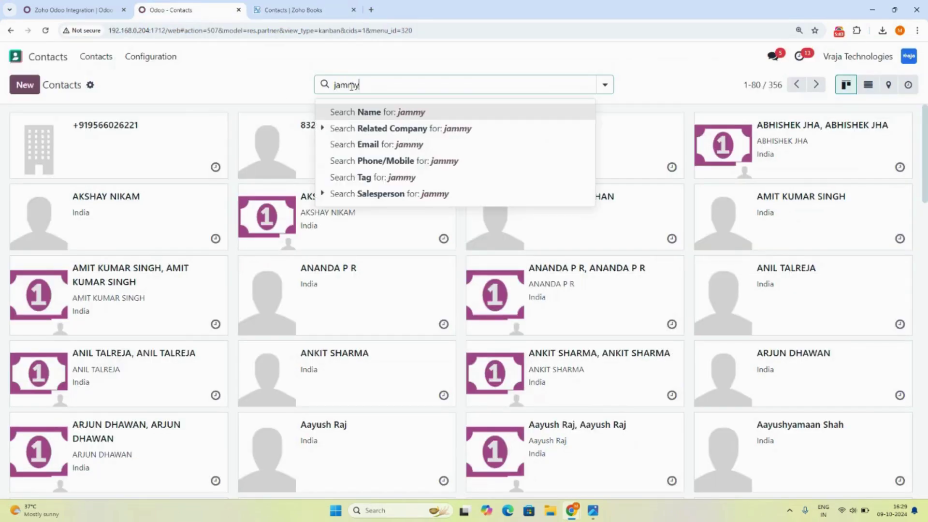
pyautogui.press('Return')
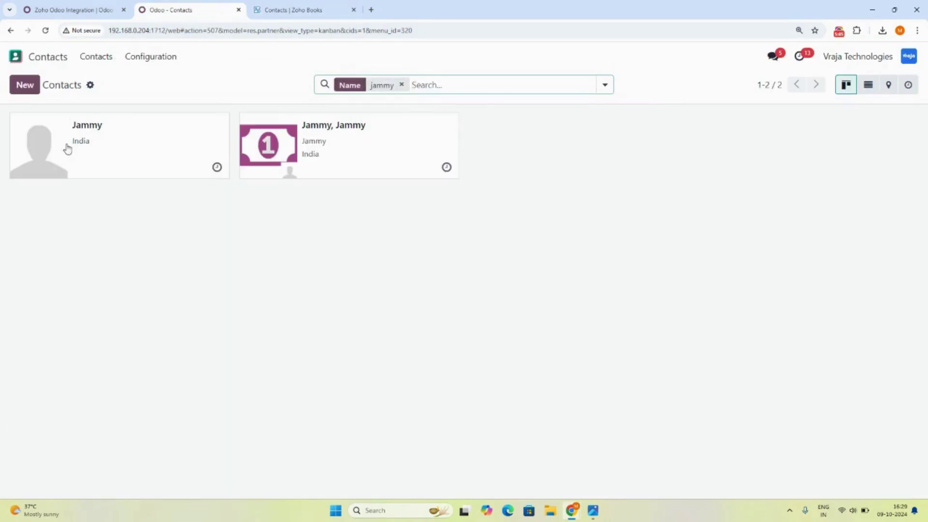
# Step: Open the imported individual contact, view its address and Zoho customer details, and return to the contact results
pyautogui.click(182, 168)
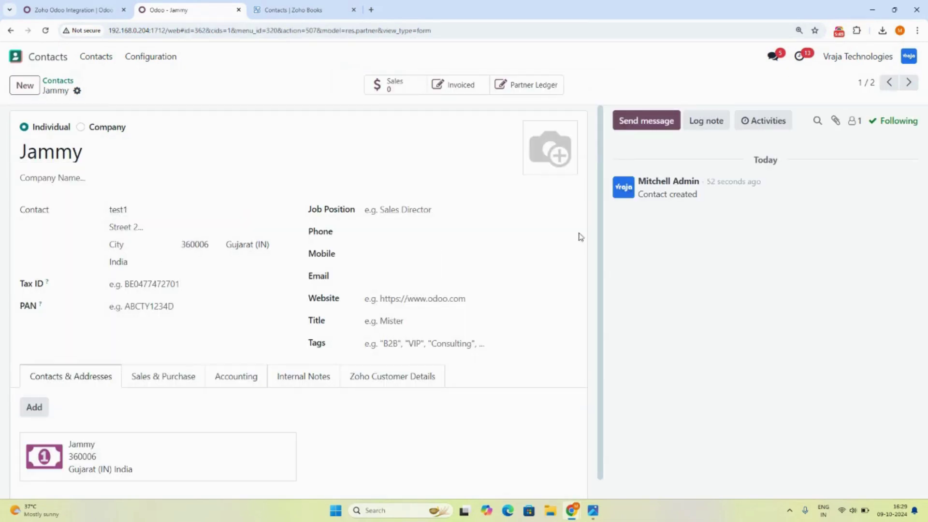
pyautogui.scroll(-1, 602, 250)
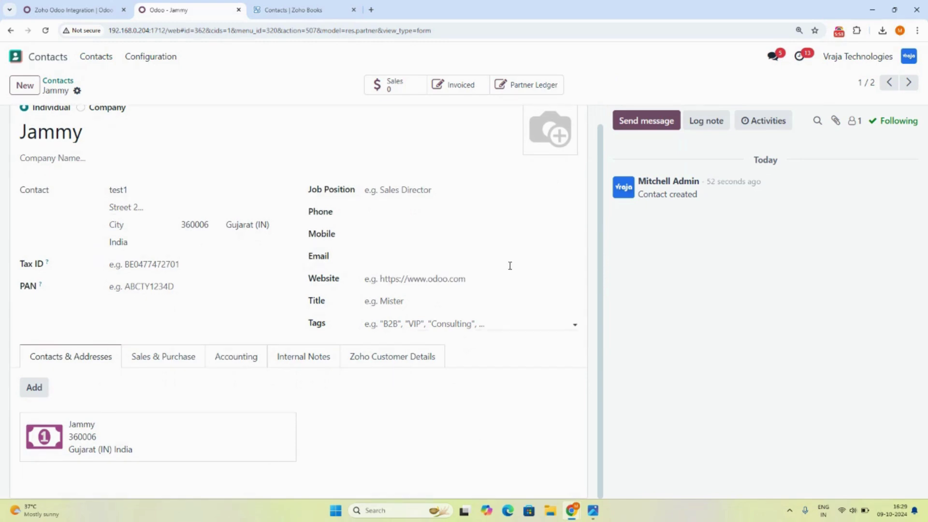
pyautogui.click(398, 360)
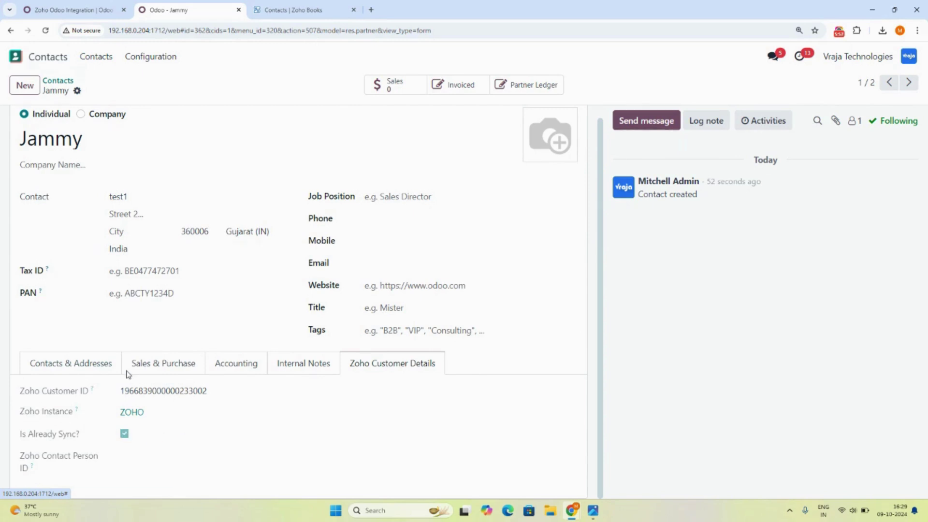
pyautogui.click(57, 80)
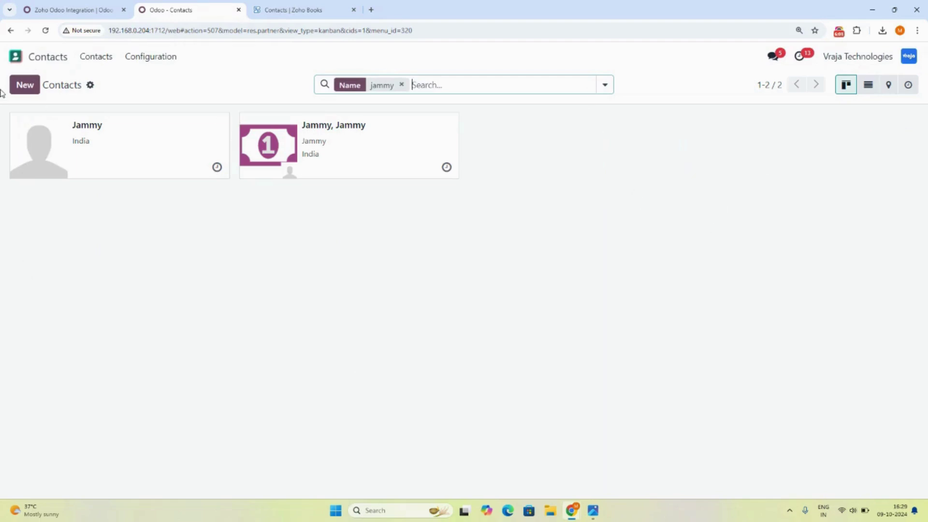
# Step: Return to the Odoo app overview, switch to Zoho Books and open its list of active items
pyautogui.click(16, 56)
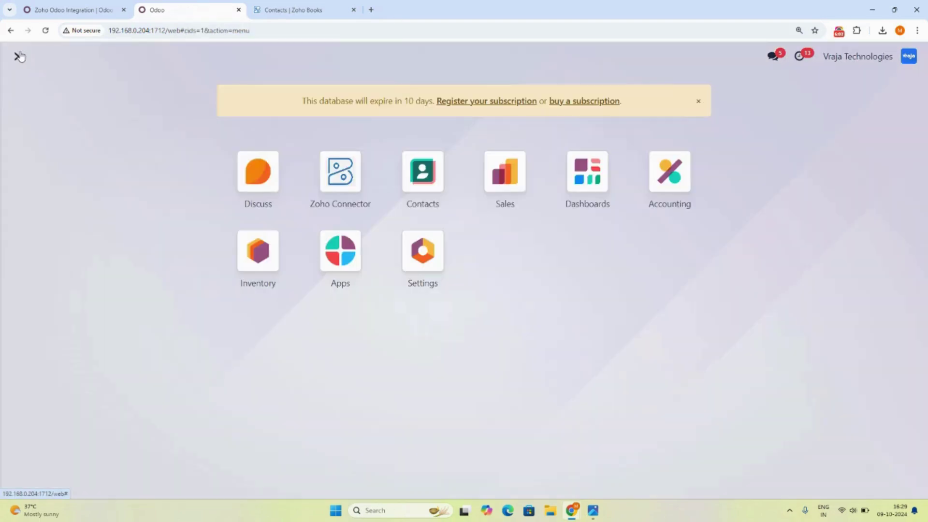
pyautogui.click(290, 9)
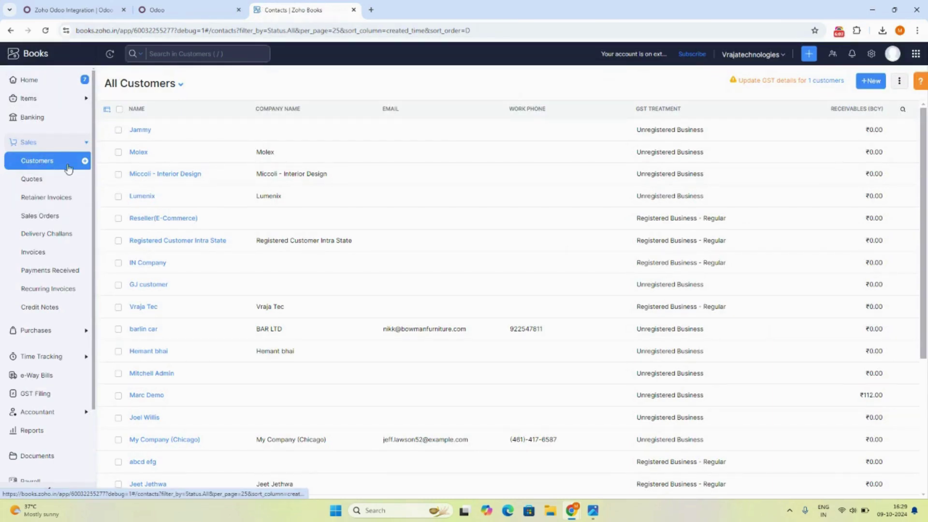
pyautogui.click(85, 161)
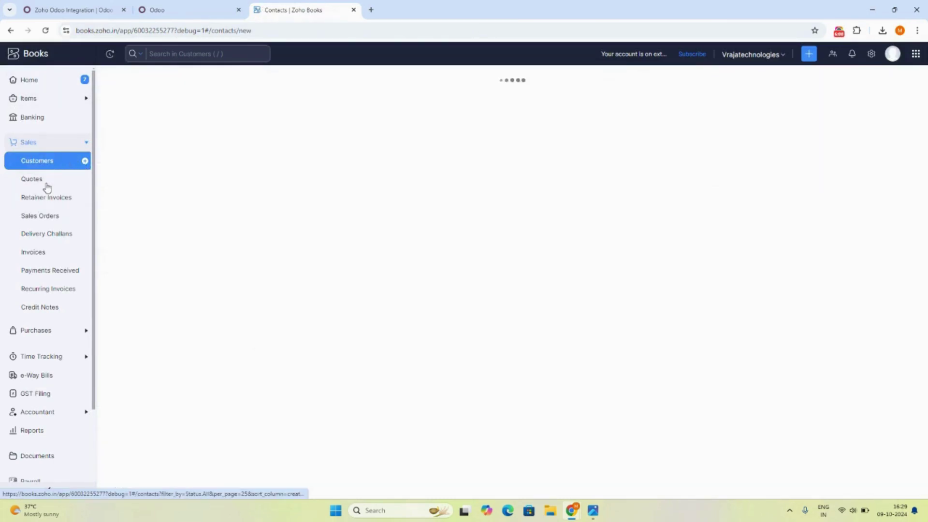
pyautogui.click(37, 332)
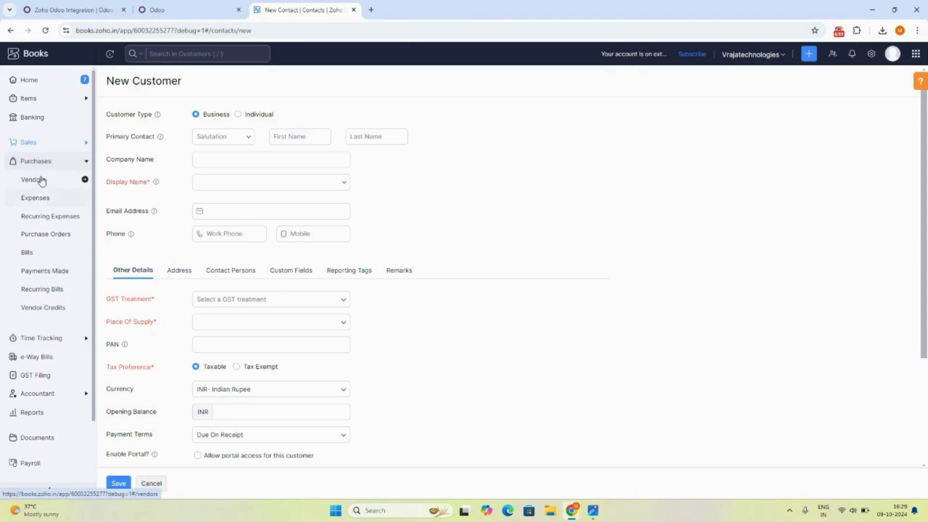
pyautogui.click(41, 160)
pyautogui.click(35, 99)
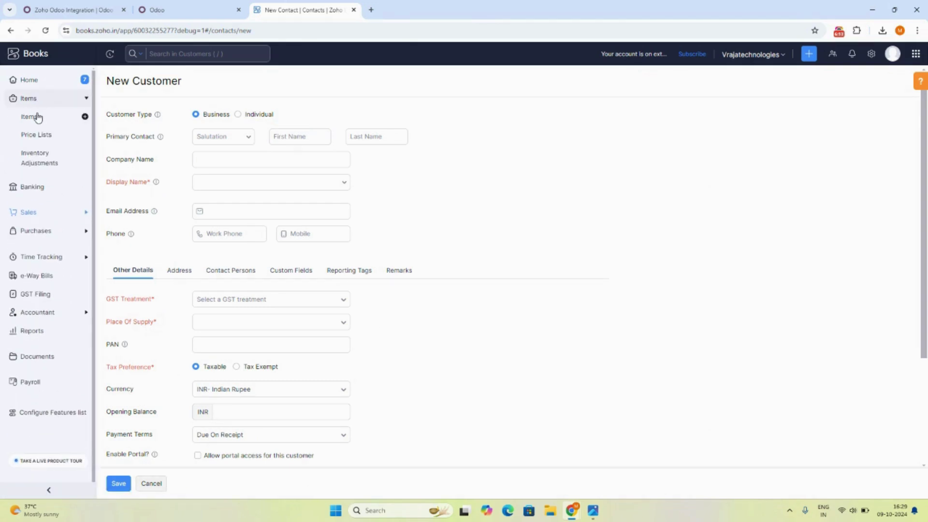
pyautogui.click(38, 118)
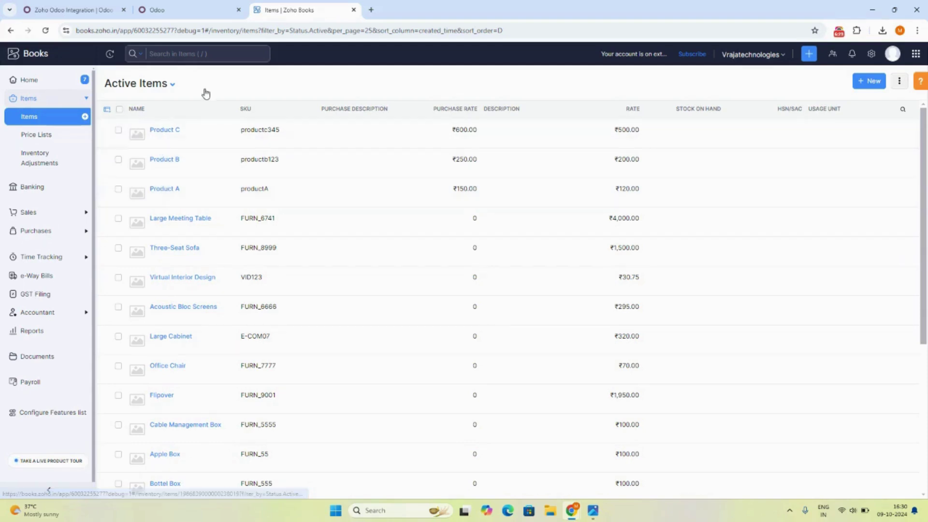
# Step: Select Product A, Product B and Product C in the item list and clear the selection again
pyautogui.click(118, 189)
pyautogui.click(110, 158)
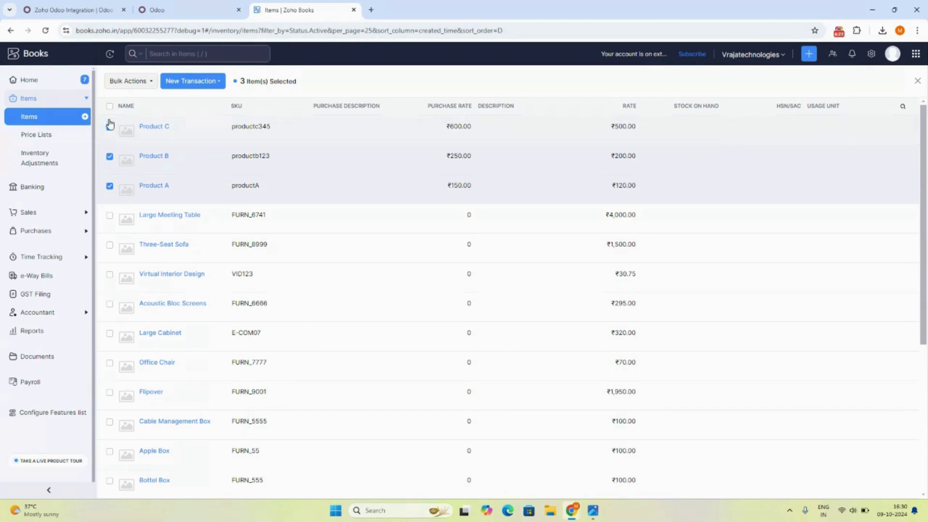
pyautogui.click(110, 127)
pyautogui.click(109, 156)
pyautogui.click(110, 187)
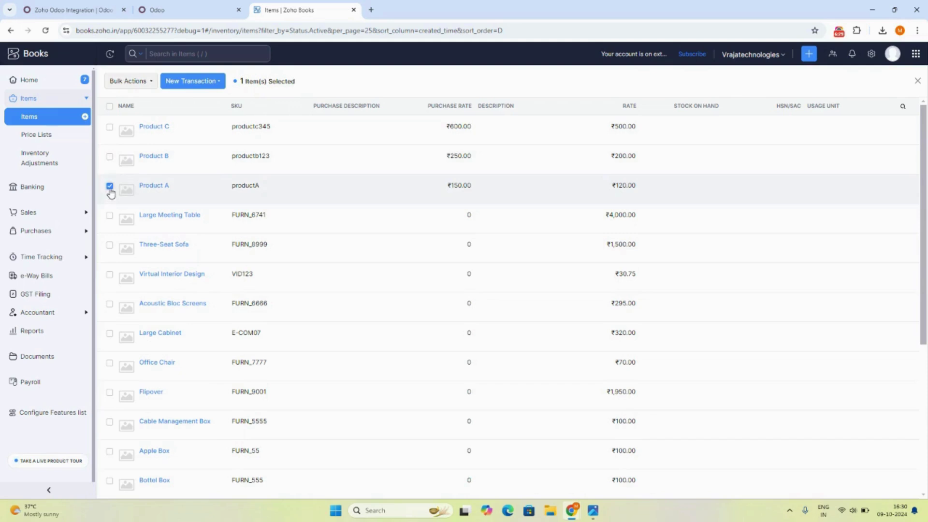
# Step: Switch to Odoo and execute the Import Product operation for the ZOHO instance in the Zoho Connector
pyautogui.click(200, 6)
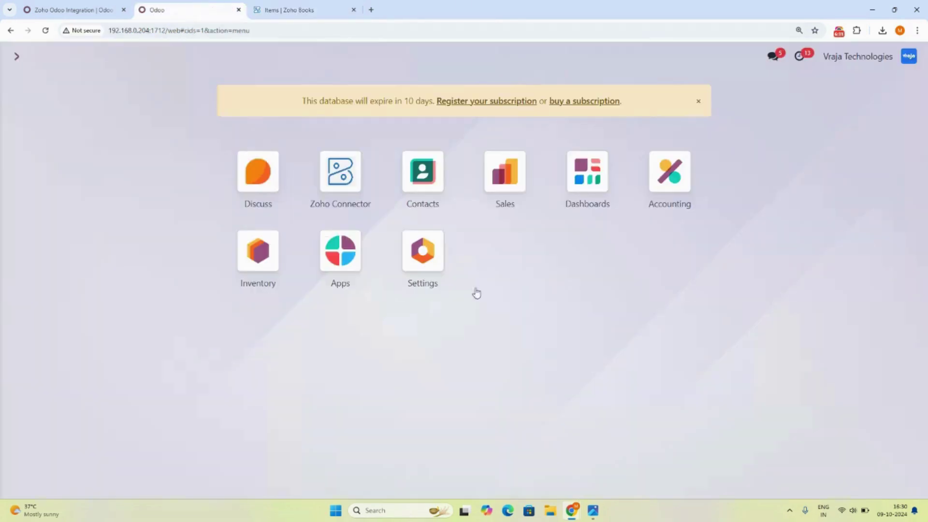
pyautogui.click(342, 191)
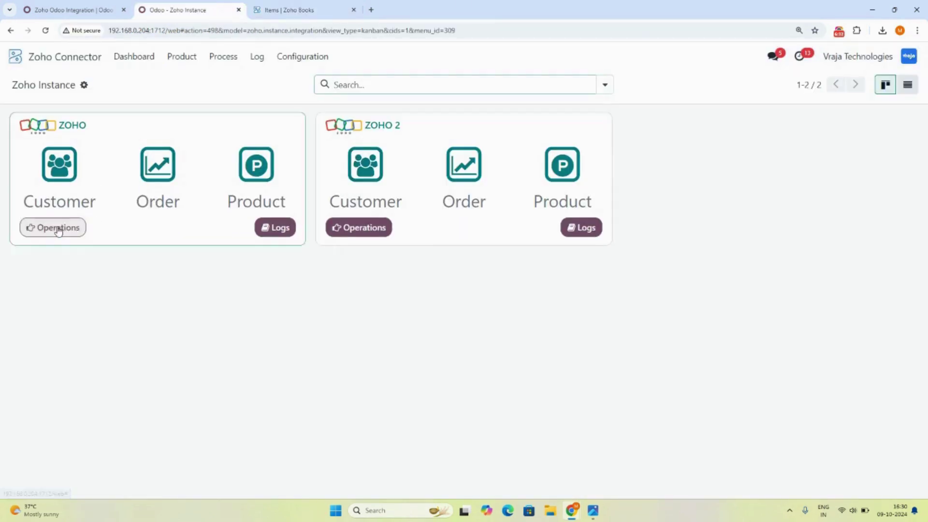
pyautogui.click(59, 228)
pyautogui.click(288, 344)
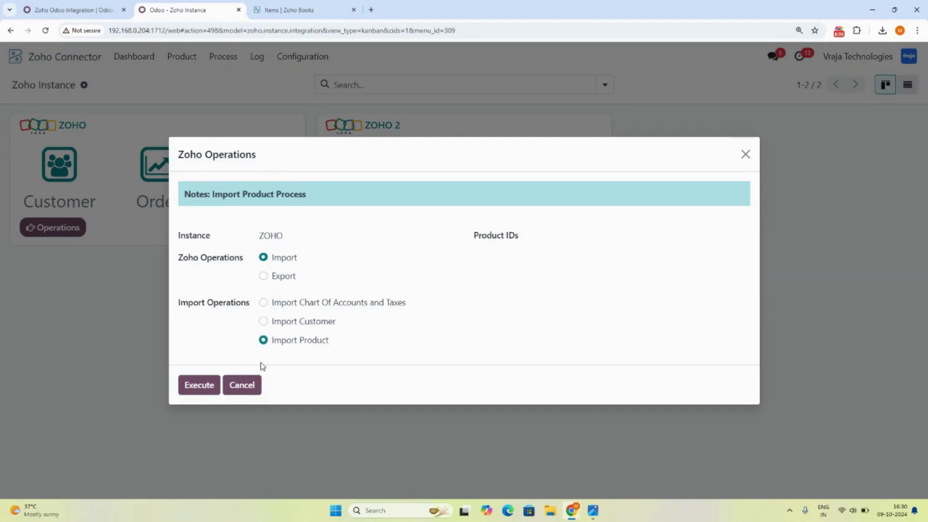
pyautogui.click(204, 387)
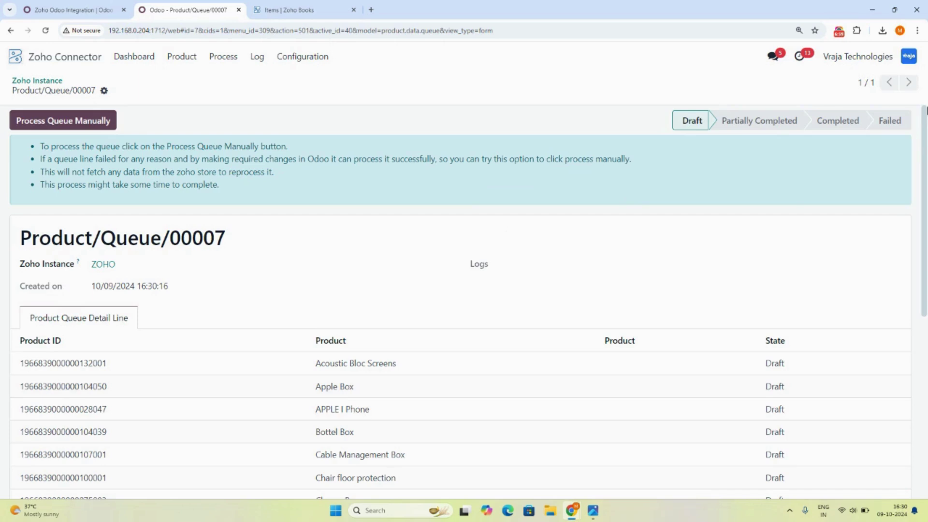
# Step: Review the product queue's detail lines, process the queue manually and check the state of every line
pyautogui.moveTo(927, 111); pyautogui.dragTo(926, 152)
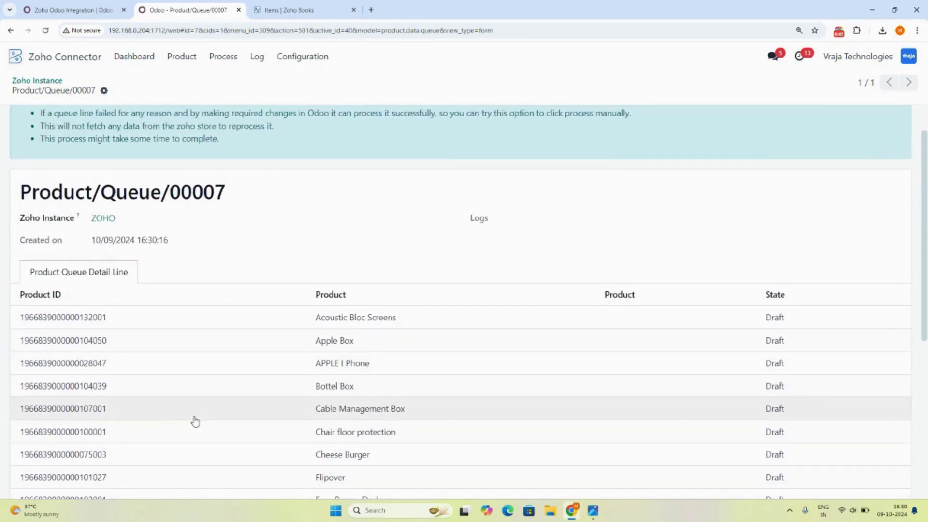
pyautogui.moveTo(909, 267); pyautogui.dragTo(663, 188)
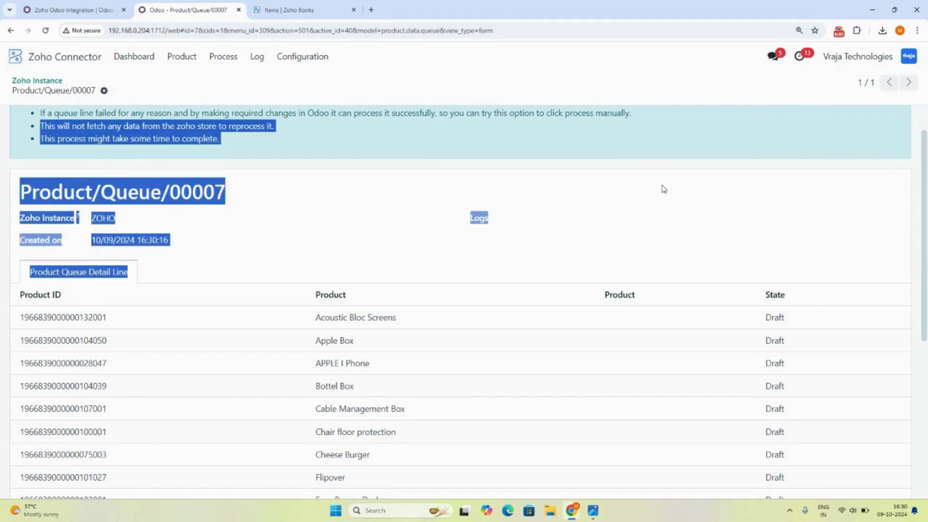
pyautogui.click(672, 188)
pyautogui.scroll(1, 927, 173)
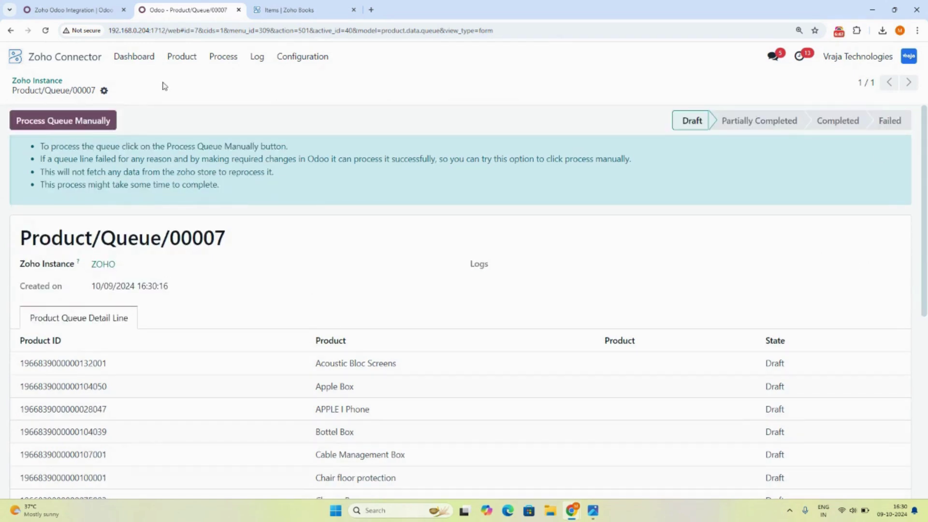
pyautogui.click(63, 120)
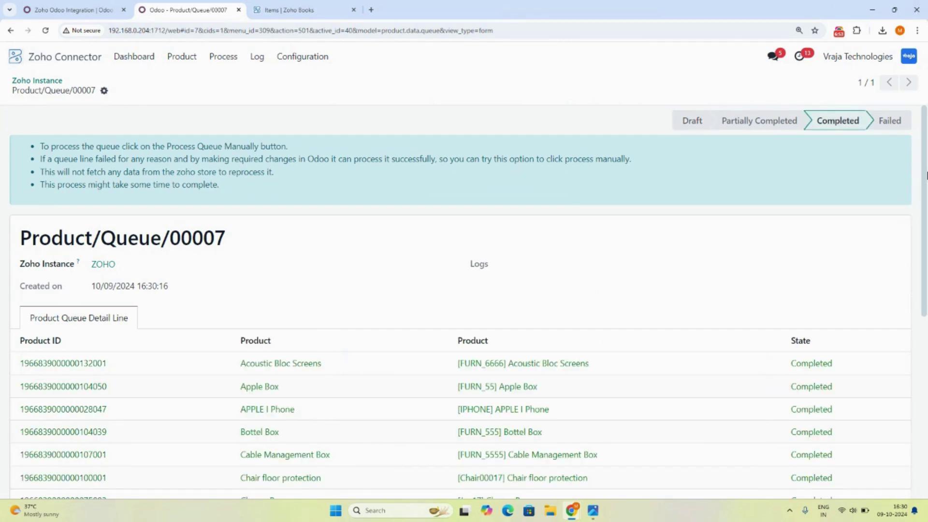
pyautogui.moveTo(924, 172); pyautogui.dragTo(926, 255)
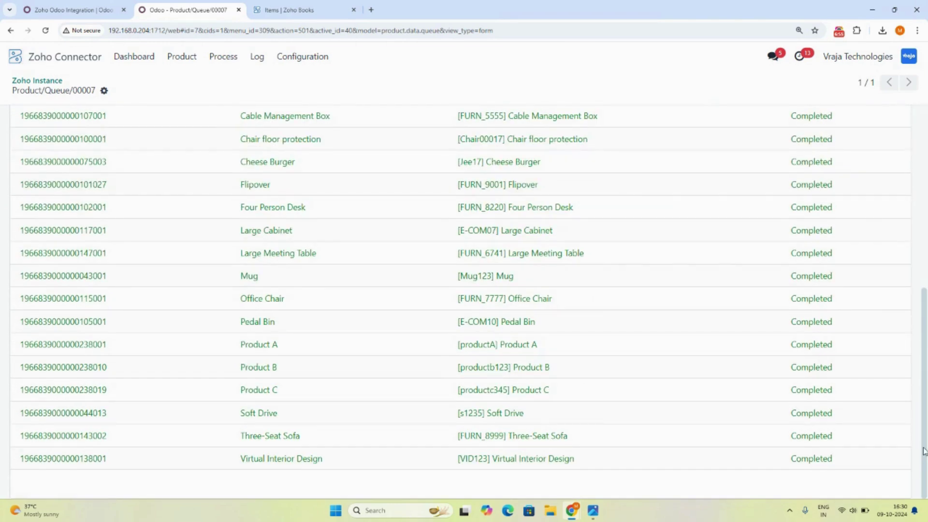
pyautogui.scroll(10, 926, 356)
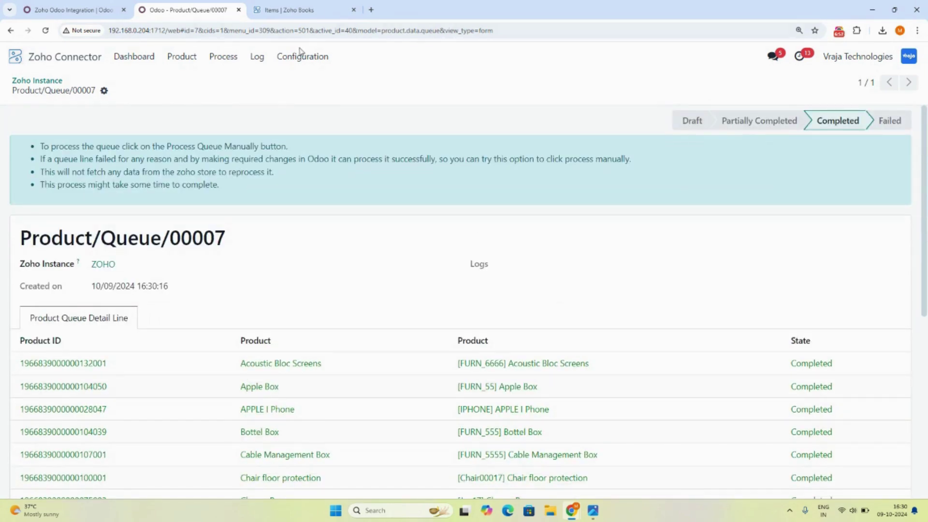
# Step: Open Product A from the connector's Zoho product list, check its Zoho Product ID, instance and product tax, and return to the list
pyautogui.click(177, 57)
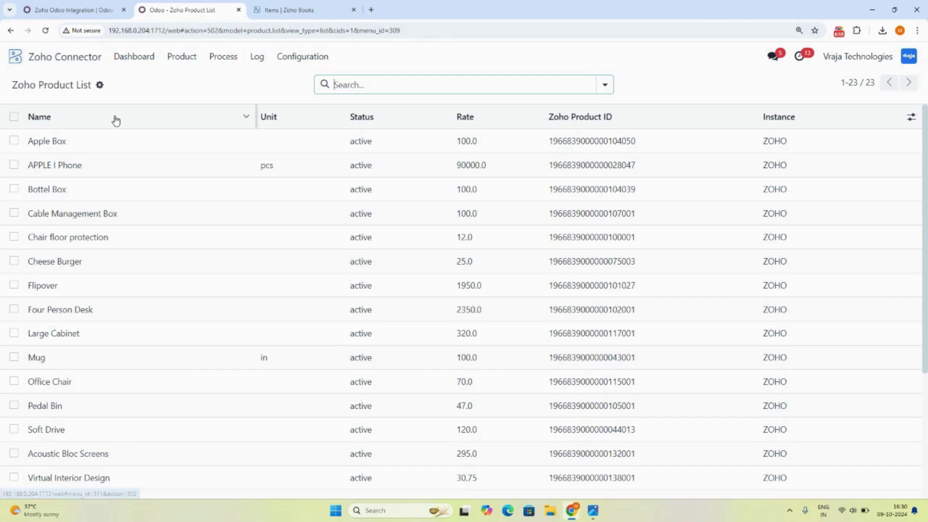
pyautogui.scroll(-2, 926, 201)
pyautogui.scroll(-3, 926, 200)
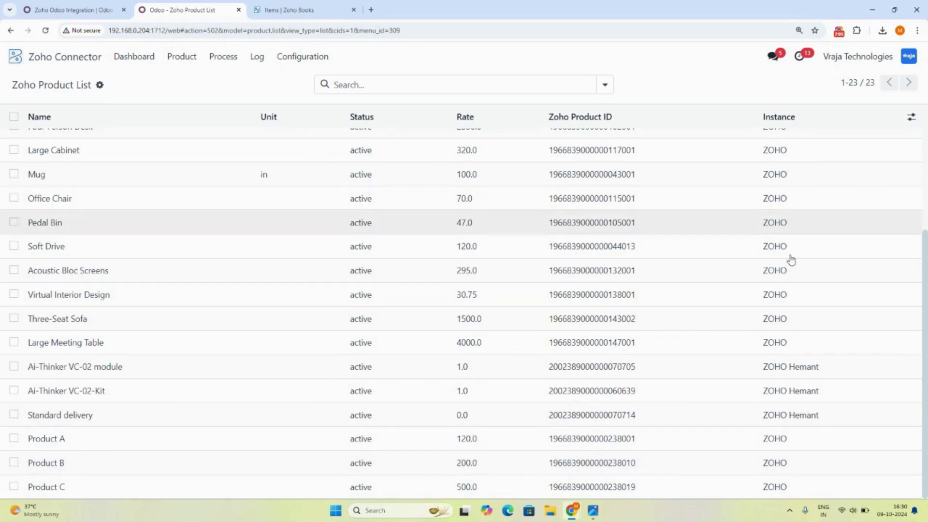
pyautogui.click(86, 453)
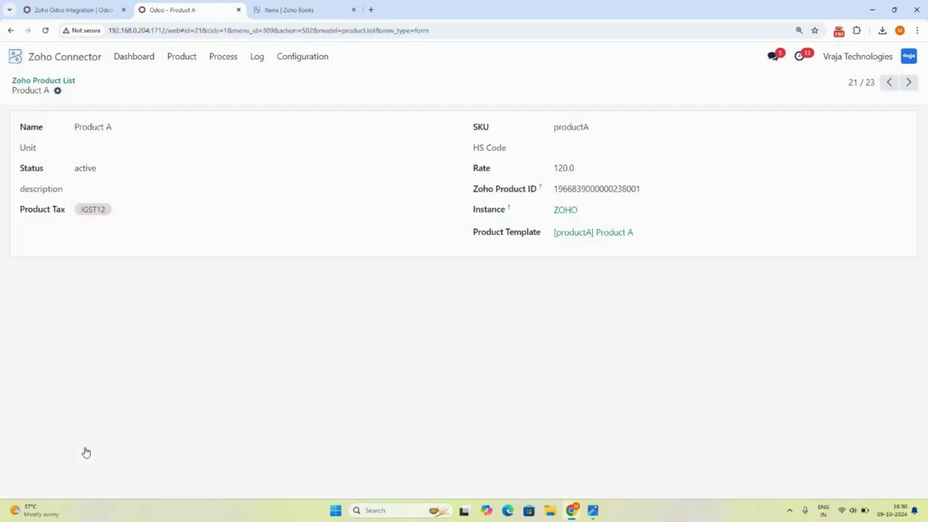
pyautogui.moveTo(547, 192); pyautogui.dragTo(647, 195)
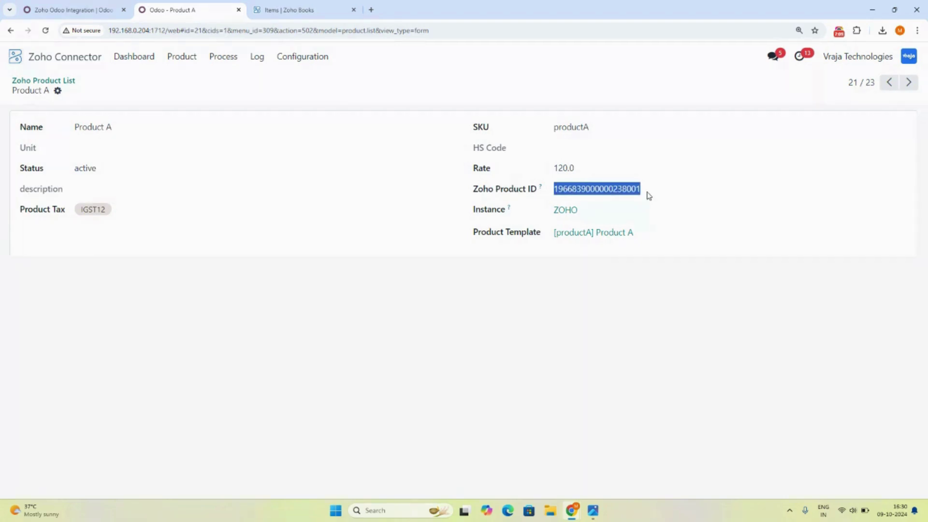
pyautogui.moveTo(554, 210); pyautogui.dragTo(578, 210)
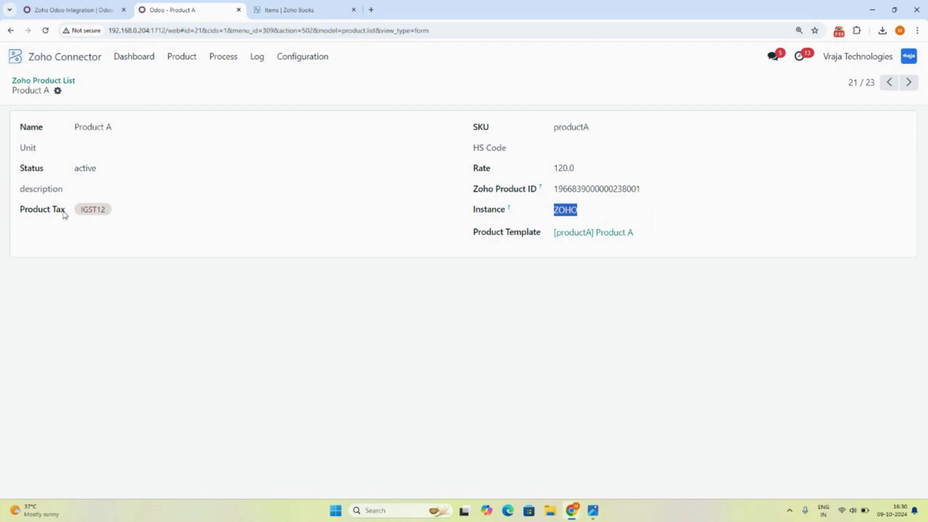
pyautogui.moveTo(12, 214); pyautogui.dragTo(66, 213)
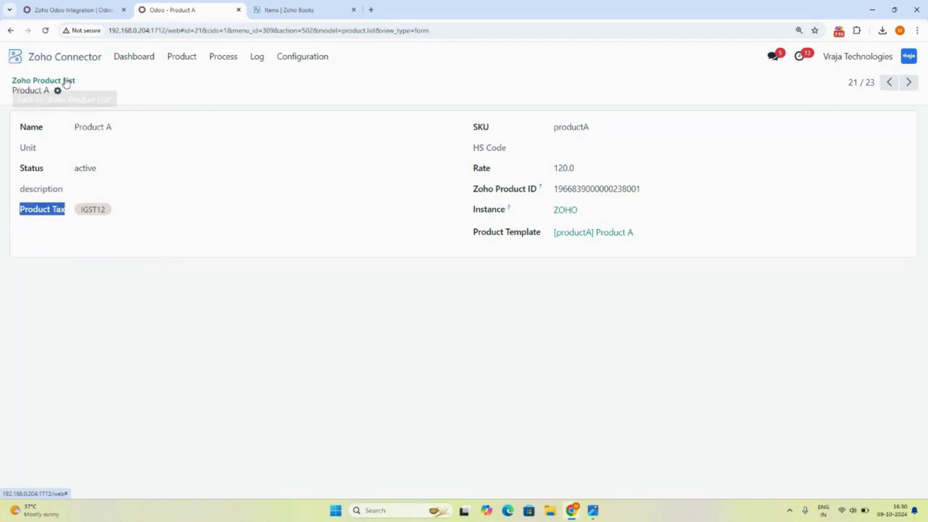
pyautogui.click(45, 80)
# Step: Switch to Zoho Books, view the details of item Product A for comparison and return to the home dashboard
pyautogui.click(270, 7)
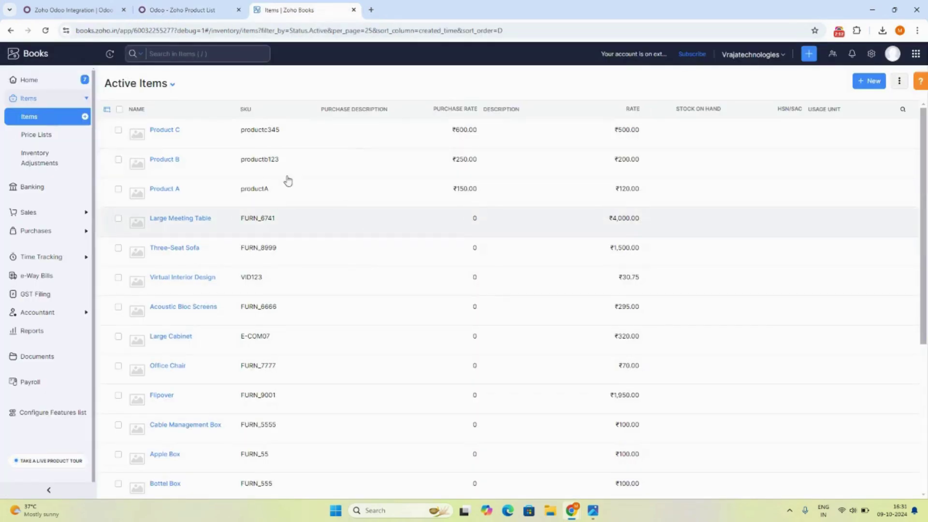
pyautogui.click(174, 191)
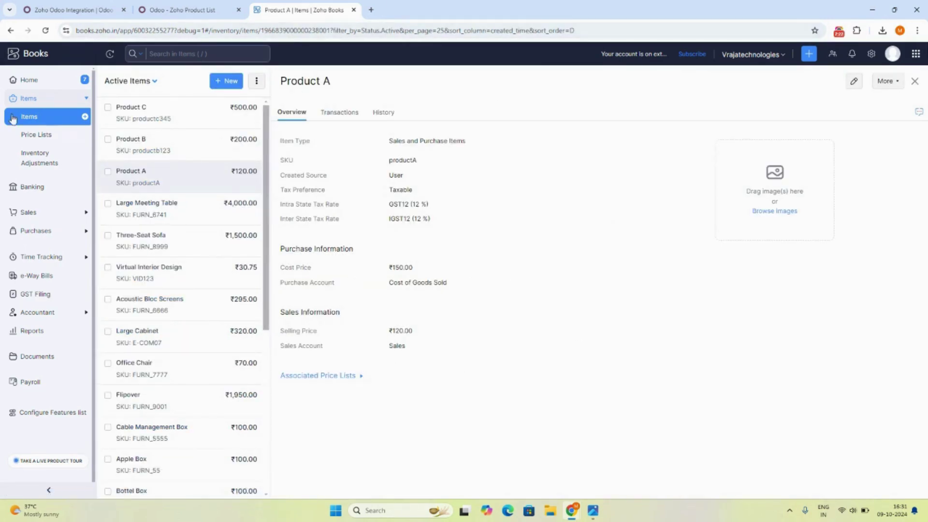
pyautogui.click(14, 82)
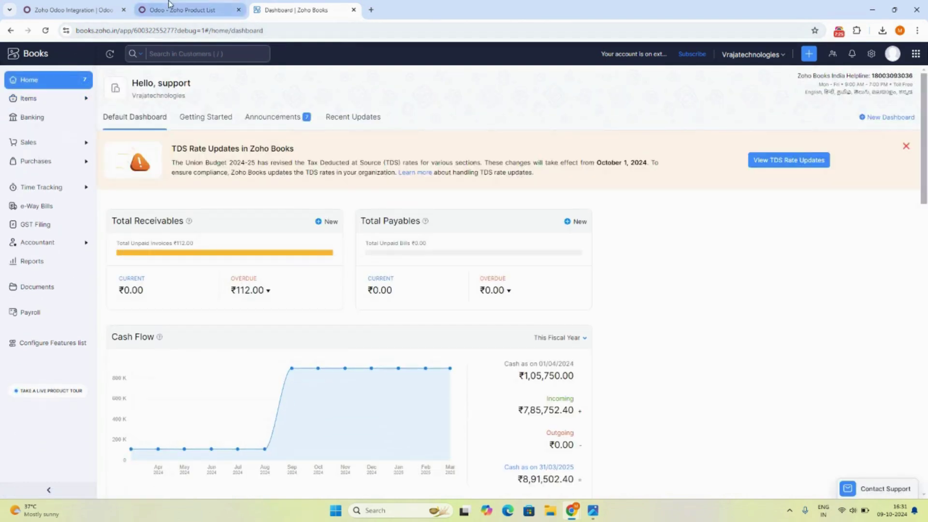
# Step: Switch back to Odoo and view the available Zoho operations for the ZOHO instance in the Zoho Connector
pyautogui.click(175, 9)
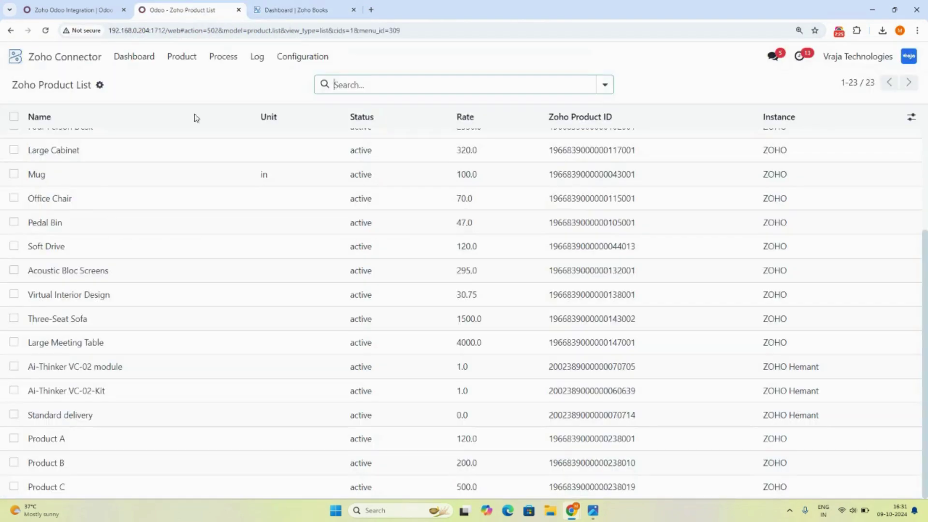
pyautogui.click(53, 58)
pyautogui.click(349, 172)
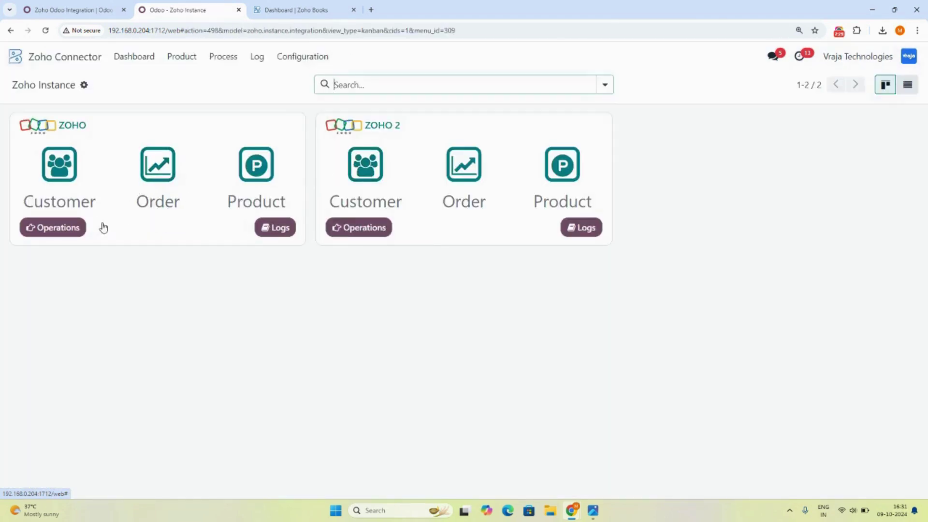
pyautogui.click(71, 228)
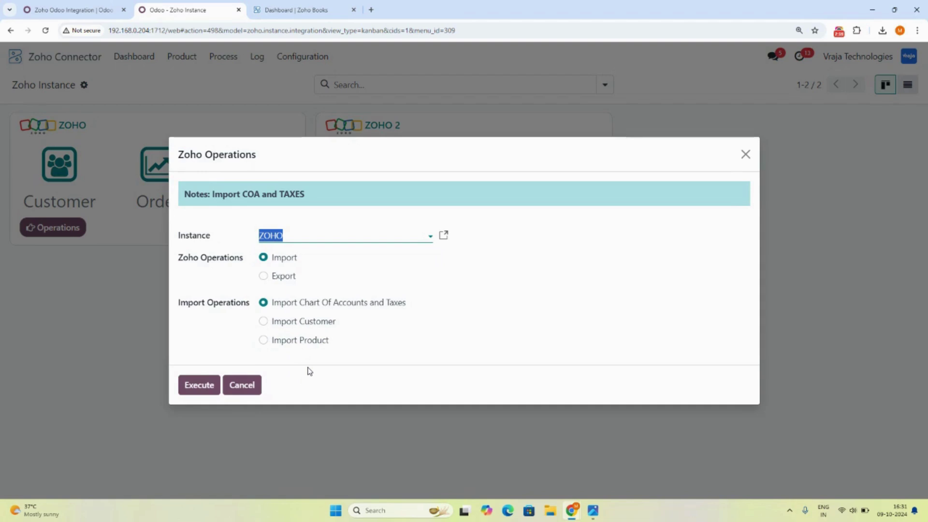
pyautogui.click(90, 285)
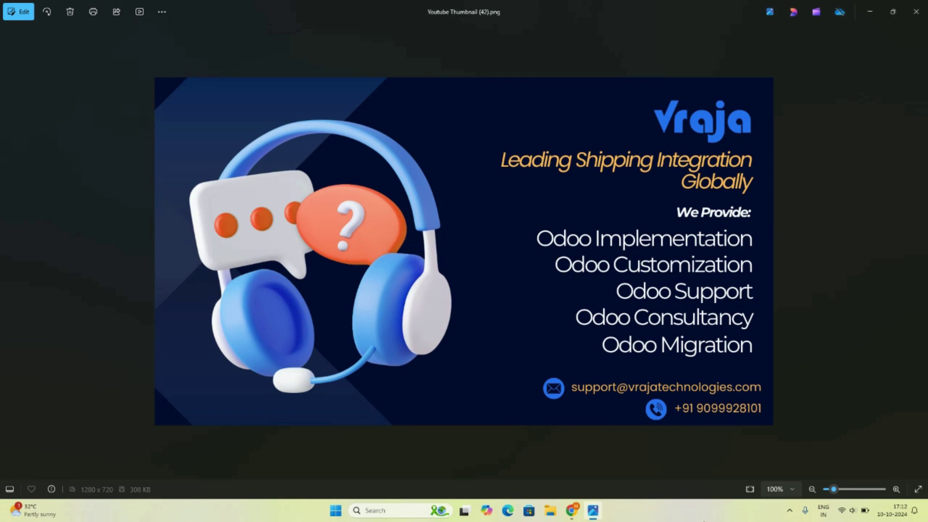
pyautogui.moveTo(572, 510)
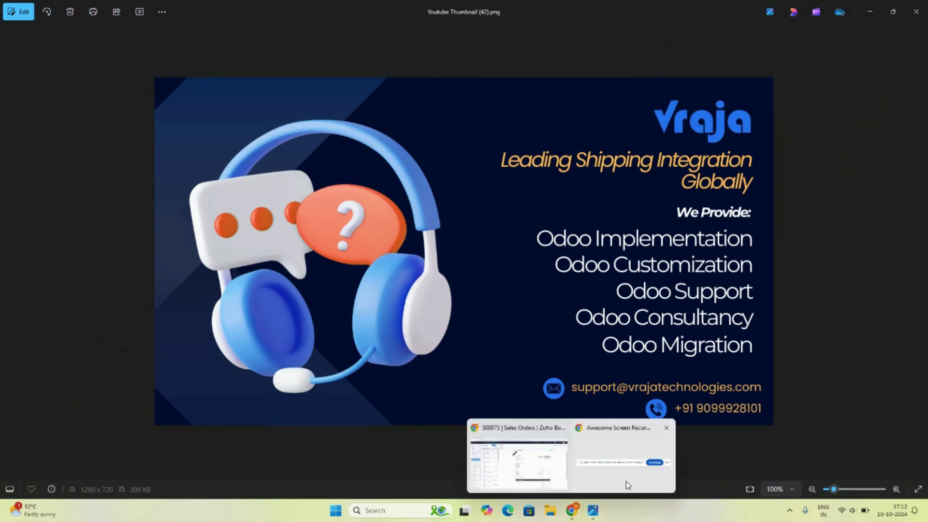